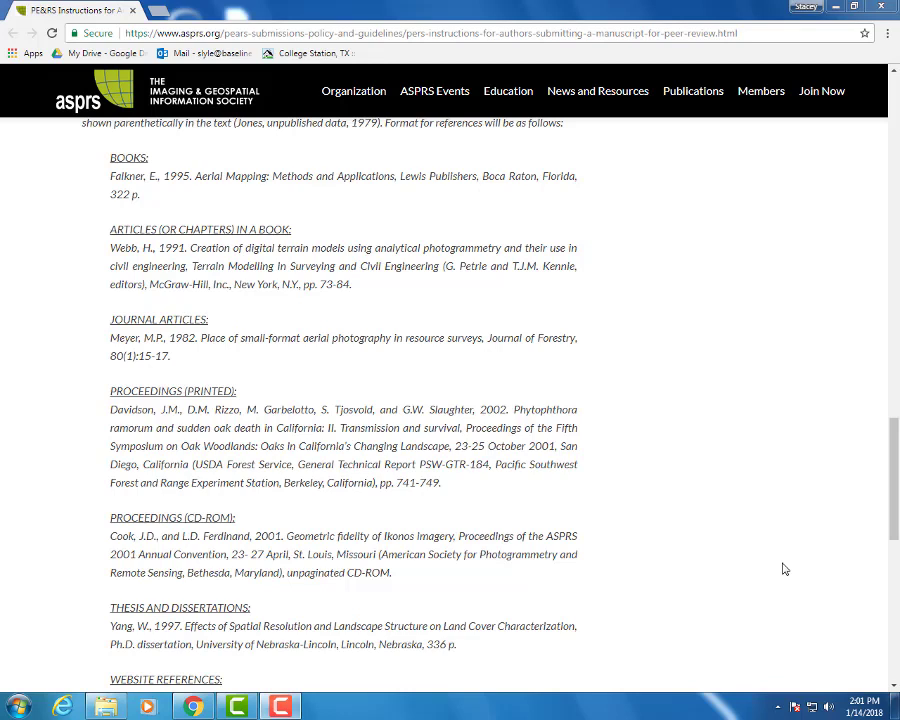
Step: Load library.tamu.edu in a new tab and go to its eJournals search page
{"action": "left_click", "coordinate": [159, 12]}
{"action": "type", "text": "lib"}
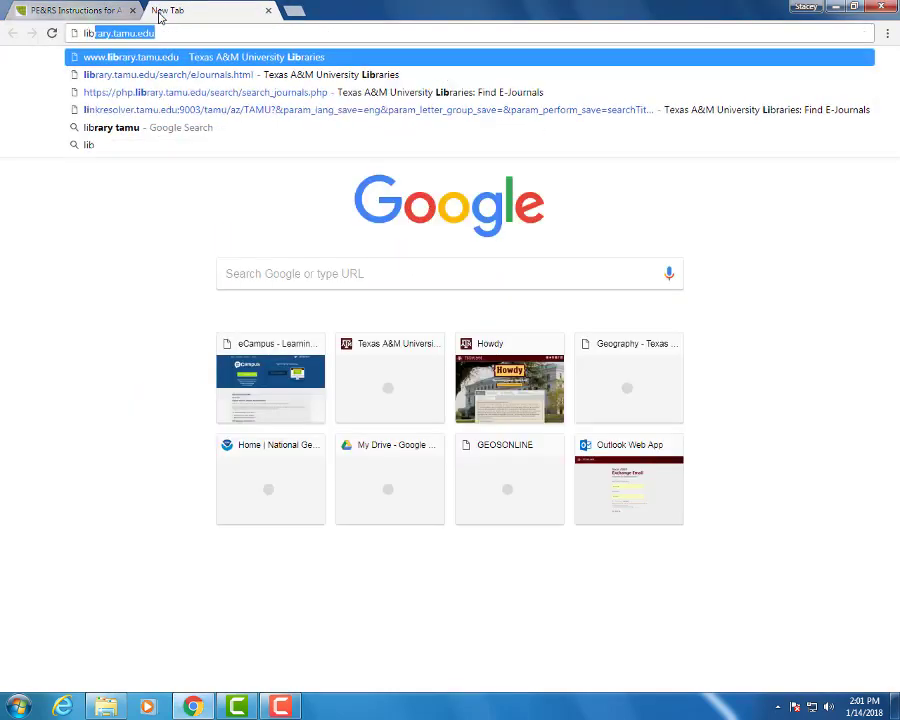
{"action": "type", "text": "rary.tamu.edu"}
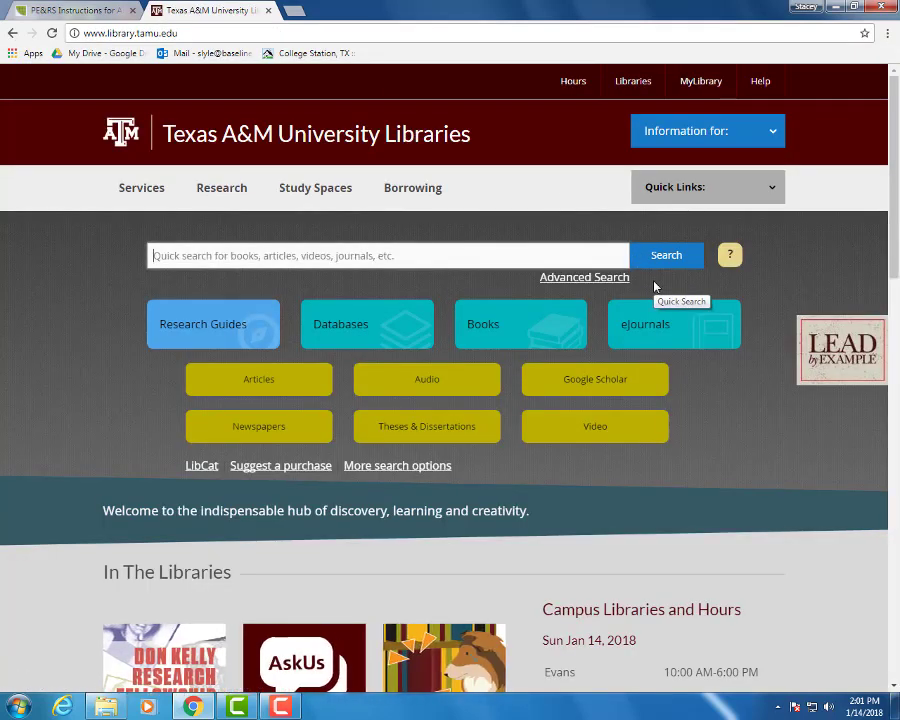
{"action": "left_click", "coordinate": [662, 324]}
Step: Search eJournals for 'geoscience' and browse the 59 matching journal titles
{"action": "left_click", "coordinate": [497, 378]}
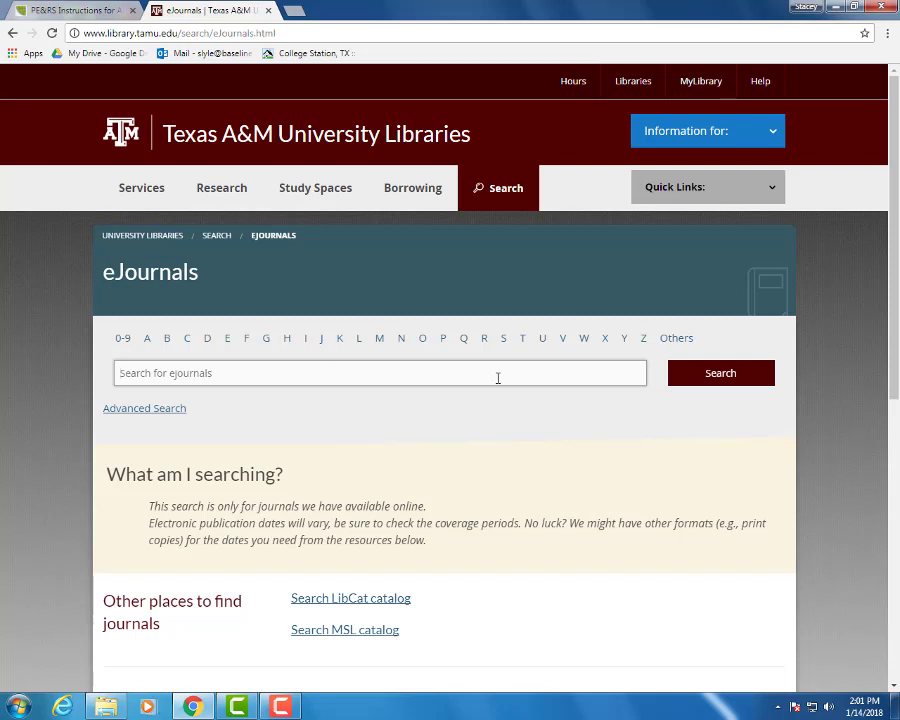
{"action": "type", "text": "geosci"}
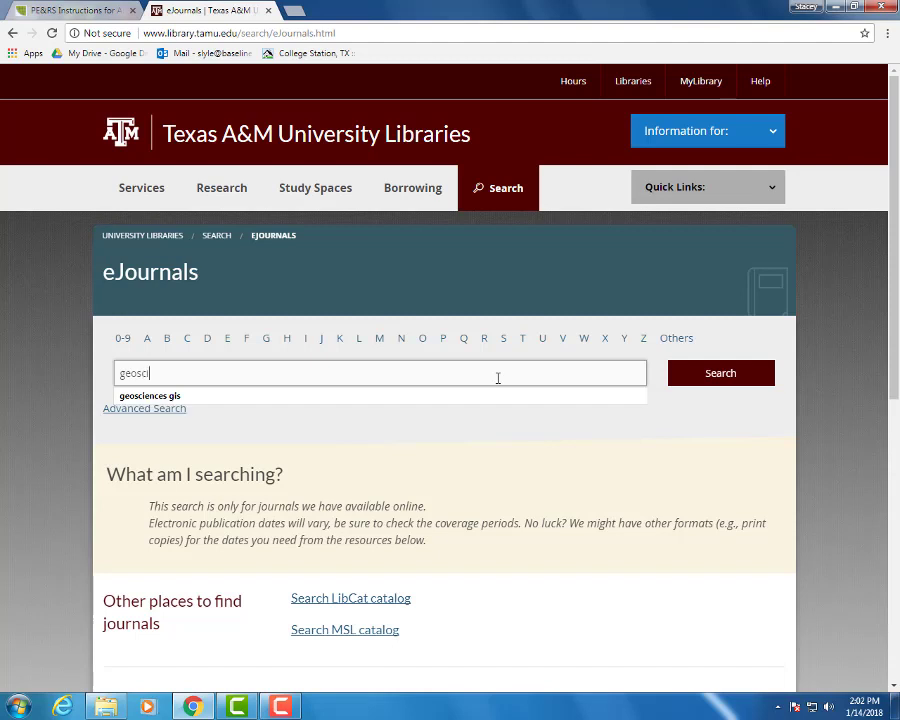
{"action": "type", "text": "ence"}
{"action": "key", "text": "Return"}
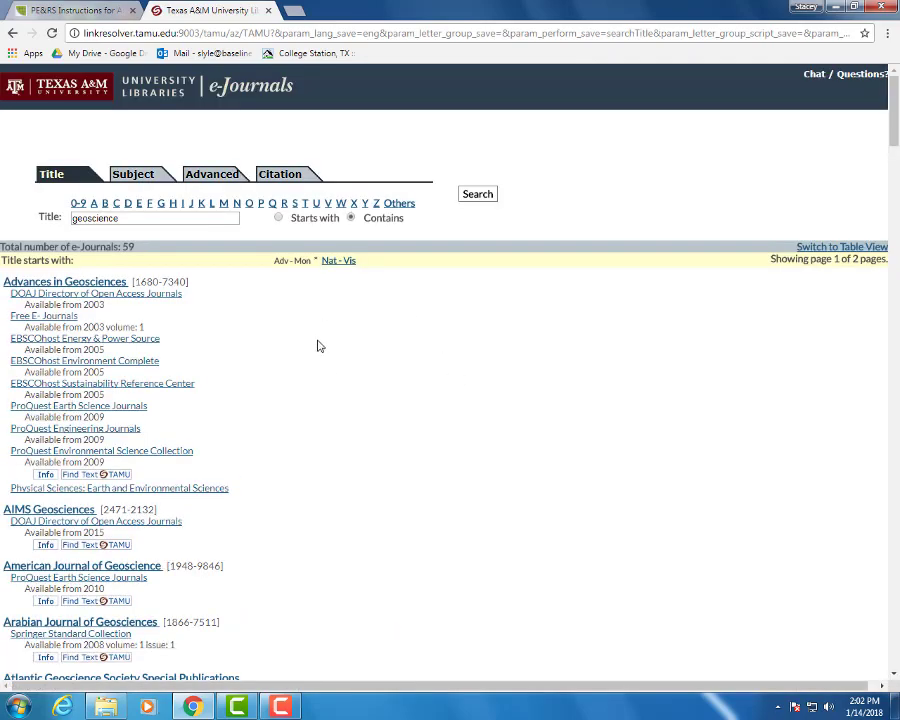
{"action": "scroll", "coordinate": [276, 375], "scroll_direction": "down", "scroll_amount": 2}
{"action": "scroll", "coordinate": [276, 378], "scroll_direction": "down", "scroll_amount": 4}
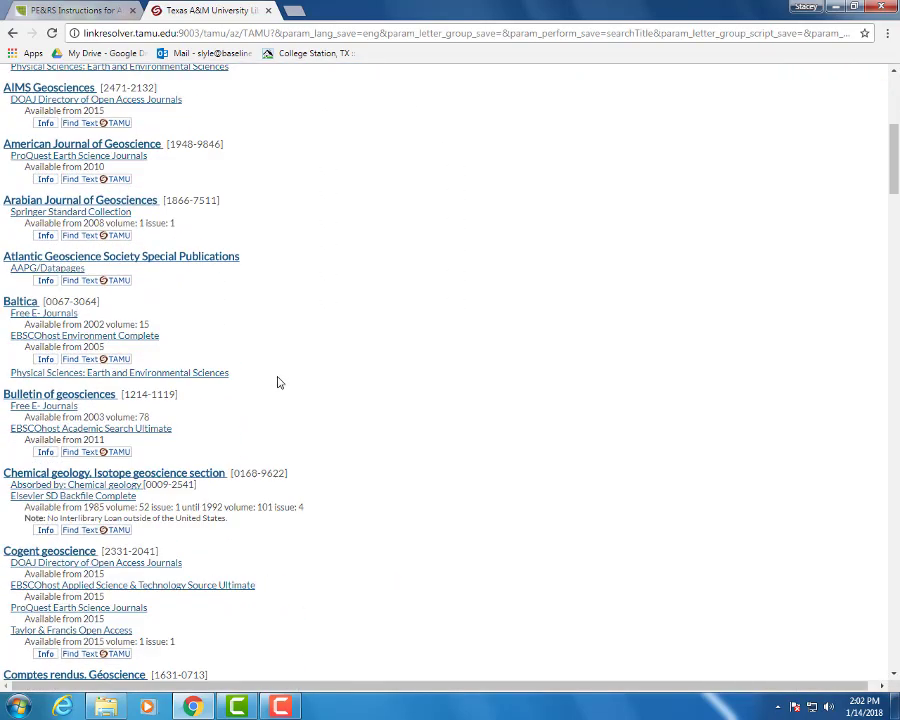
{"action": "scroll", "coordinate": [278, 382], "scroll_direction": "down", "scroll_amount": 4}
{"action": "scroll", "coordinate": [279, 388], "scroll_direction": "down", "scroll_amount": 4}
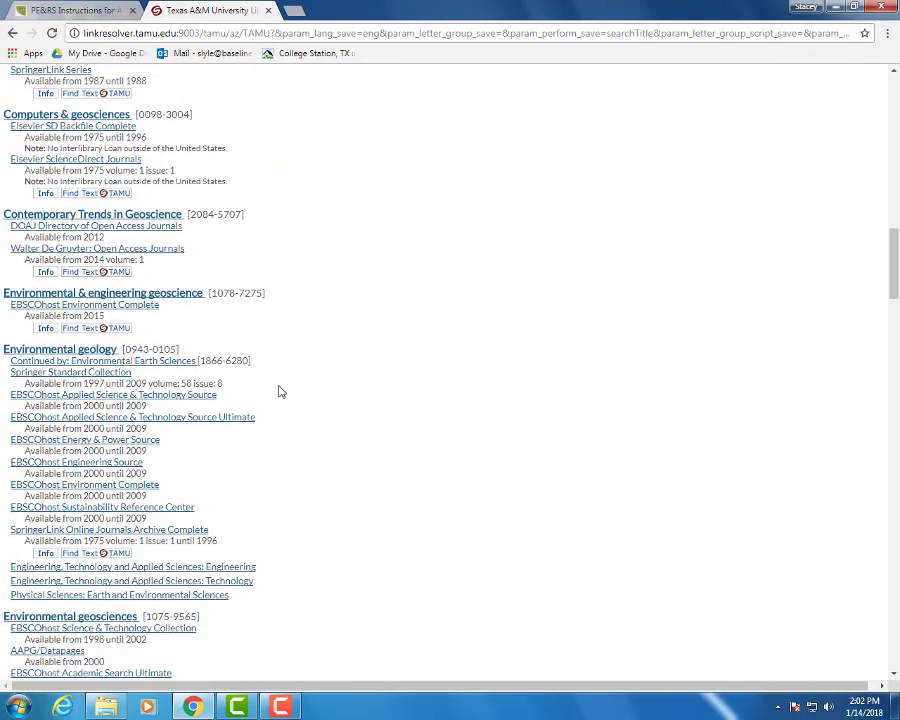
{"action": "scroll", "coordinate": [281, 392], "scroll_direction": "down", "scroll_amount": 3}
{"action": "left_click_drag", "start_coordinate": [895, 290], "coordinate": [896, 100]}
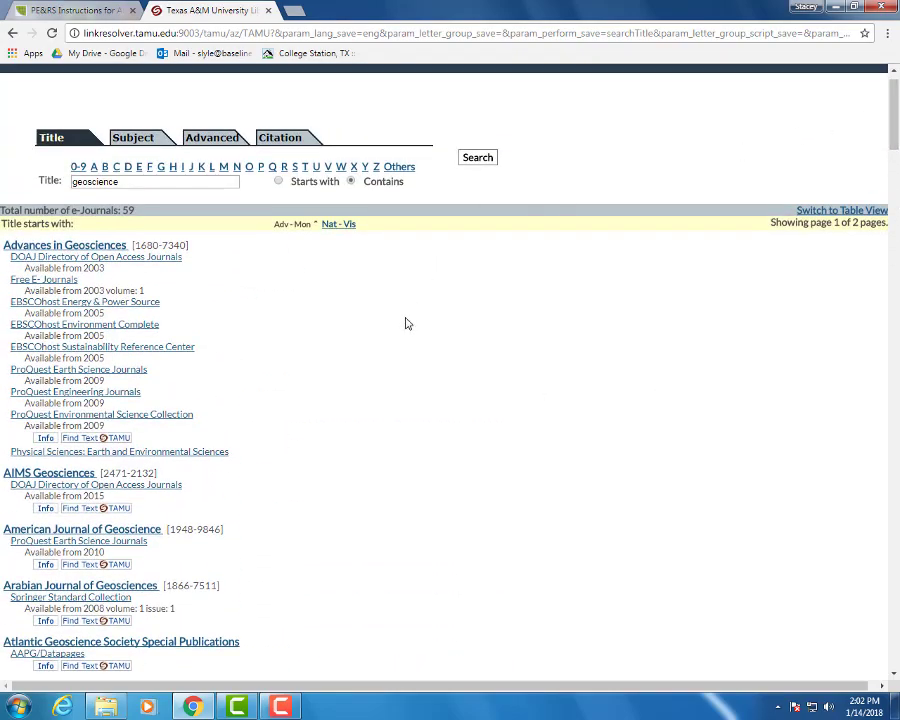
{"action": "scroll", "coordinate": [358, 327], "scroll_direction": "down", "scroll_amount": 2}
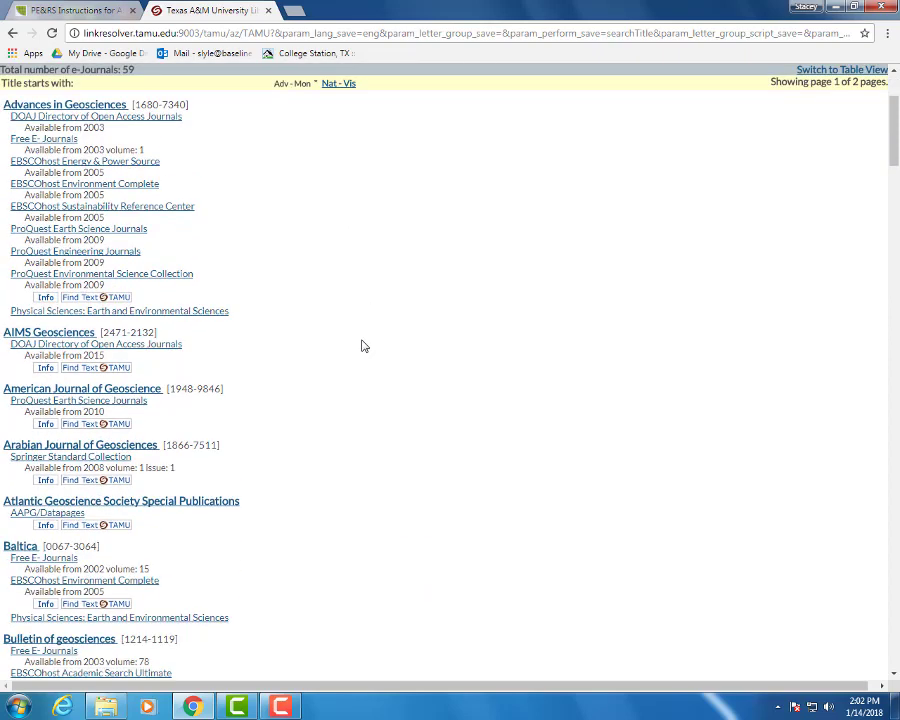
{"action": "scroll", "coordinate": [363, 346], "scroll_direction": "up", "scroll_amount": 2}
Step: Return to the library home page and quick-search for 'geoscience gis'
{"action": "left_click", "coordinate": [11, 33]}
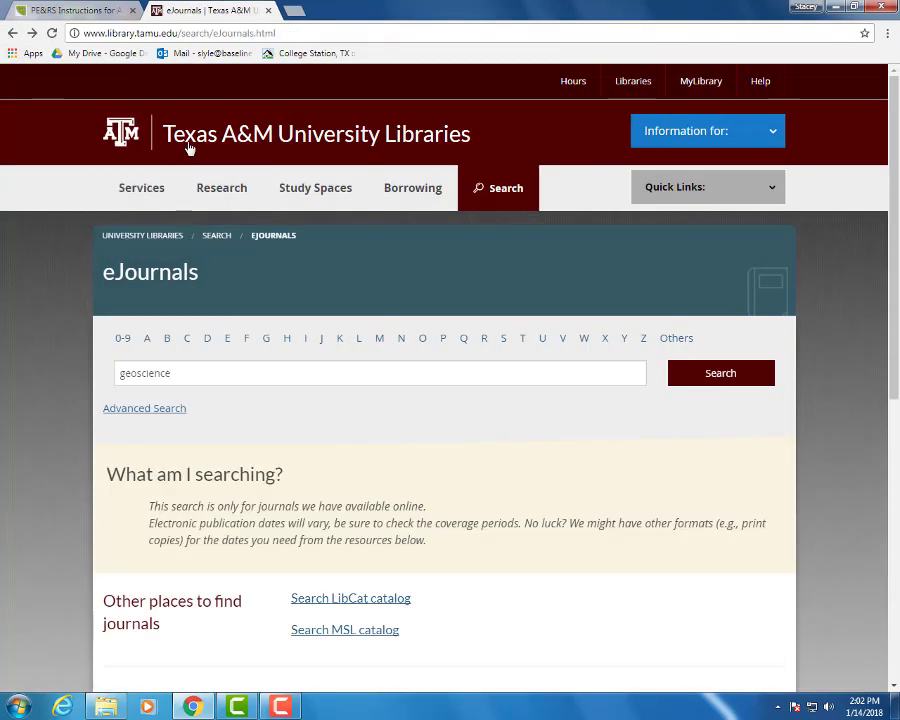
{"action": "left_click", "coordinate": [127, 145]}
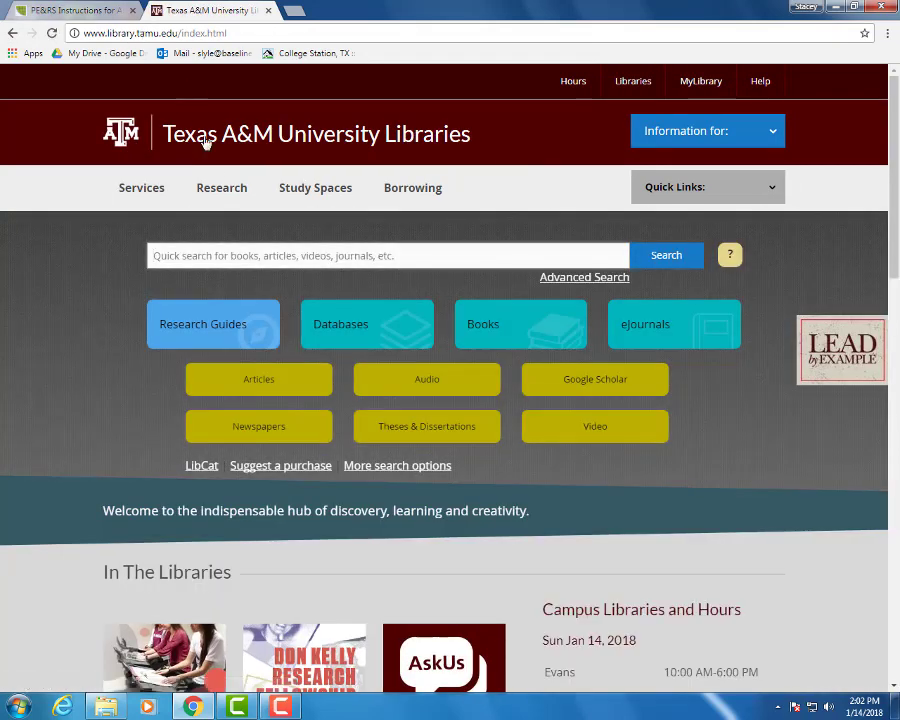
{"action": "left_click", "coordinate": [232, 247]}
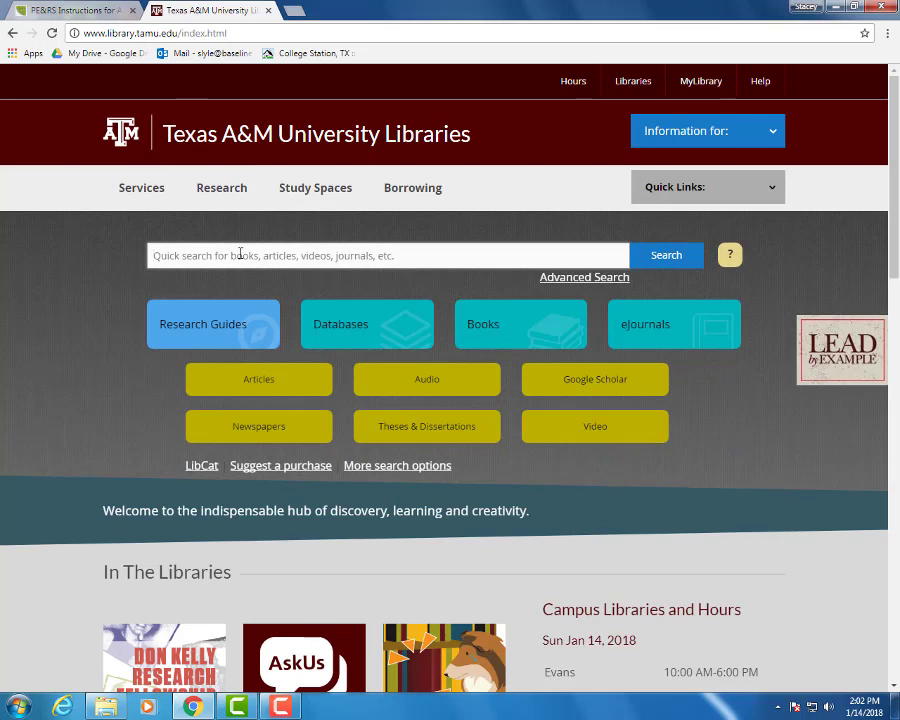
{"action": "type", "text": "g"}
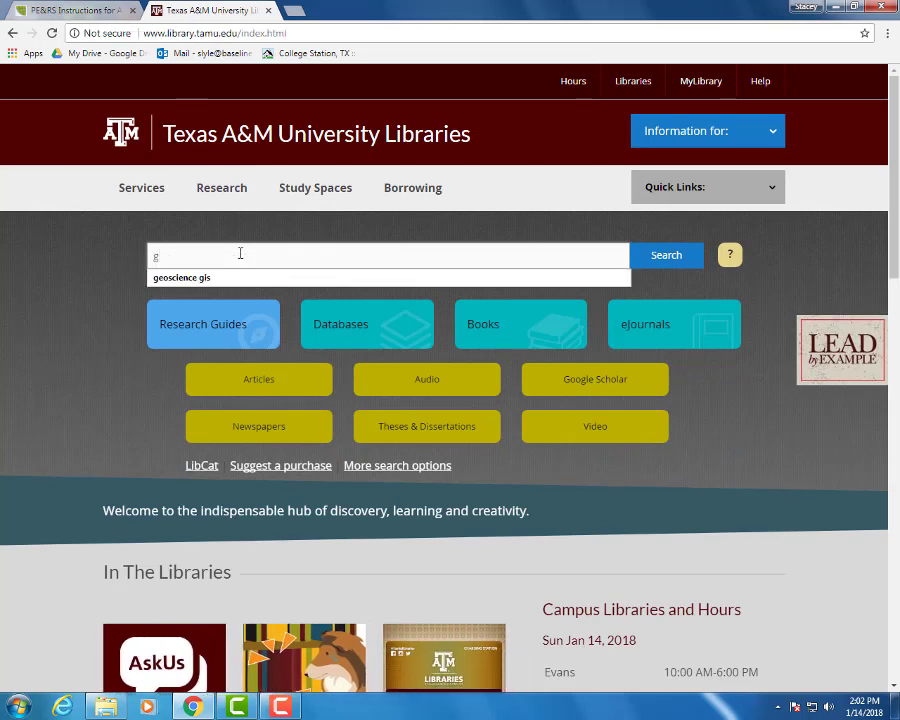
{"action": "key", "text": "Down"}
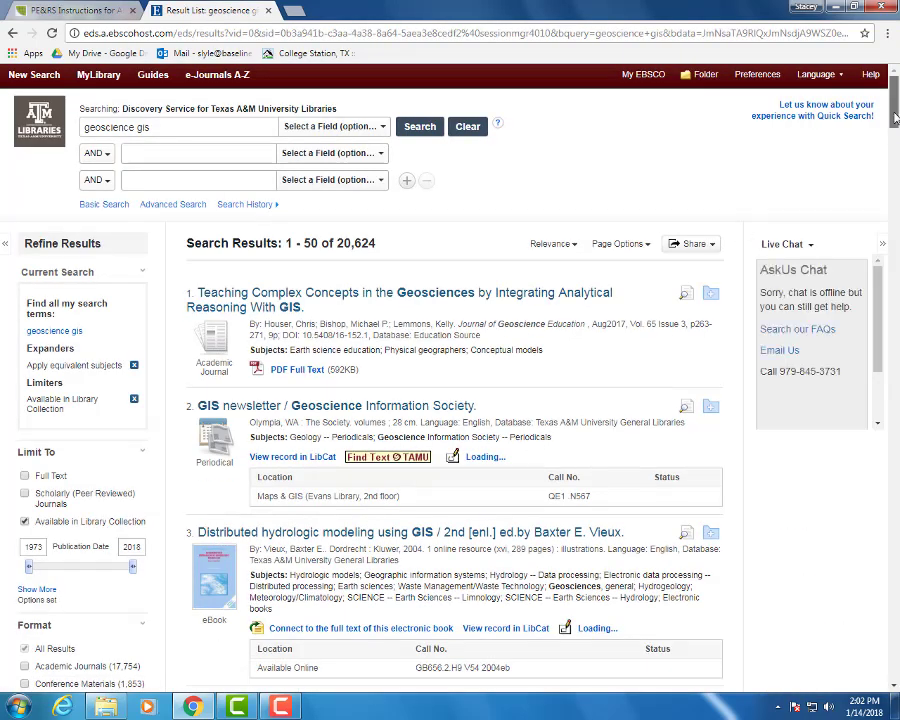
Step: Limit the 'geoscience gis' results to Scholarly (Peer Reviewed) Journals, leaving 19,039
{"action": "mouse_move", "coordinate": [893, 115]}
{"action": "left_mouse_down"}
{"action": "mouse_move", "coordinate": [886, 300]}
{"action": "mouse_move", "coordinate": [886, 125]}
{"action": "left_mouse_up"}
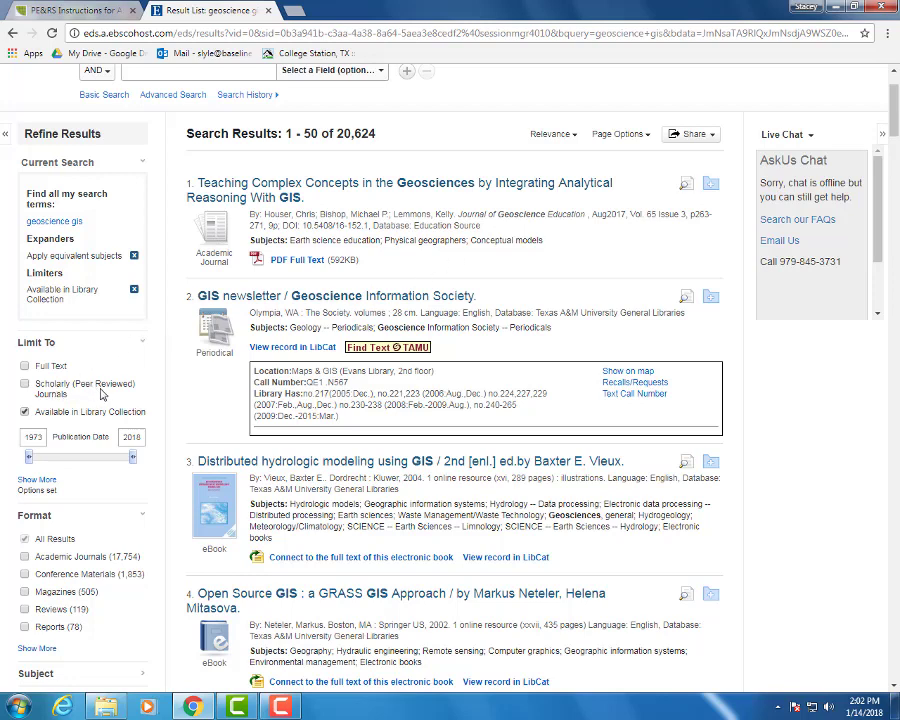
{"action": "left_click", "coordinate": [25, 385]}
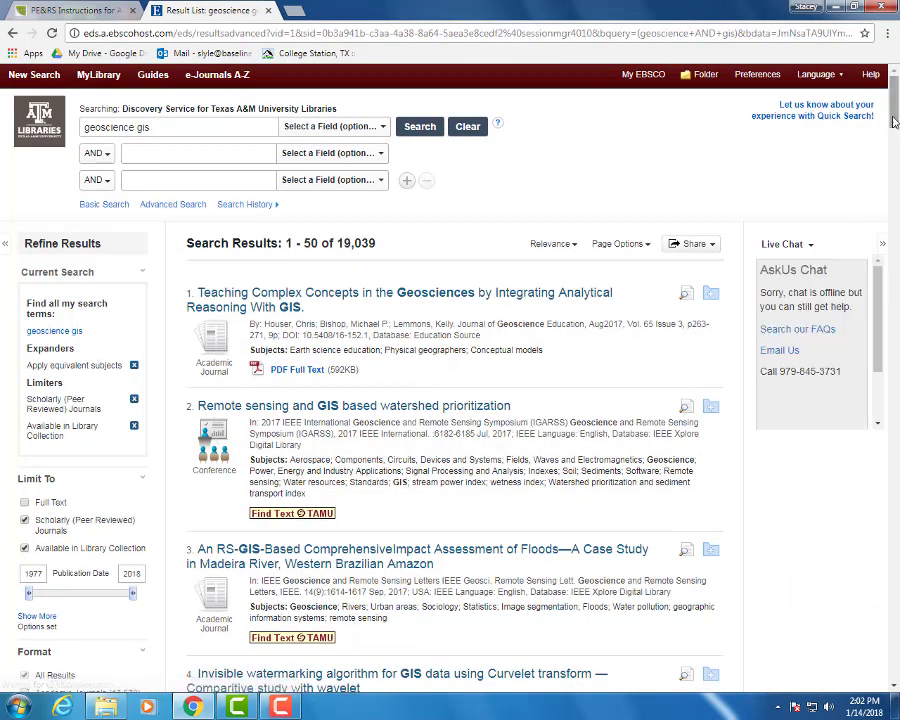
{"action": "mouse_move", "coordinate": [893, 130]}
{"action": "left_mouse_down"}
{"action": "mouse_move", "coordinate": [884, 610]}
{"action": "mouse_move", "coordinate": [888, 85]}
{"action": "left_mouse_up"}
{"action": "scroll", "coordinate": [541, 260], "scroll_direction": "up", "scroll_amount": 1}
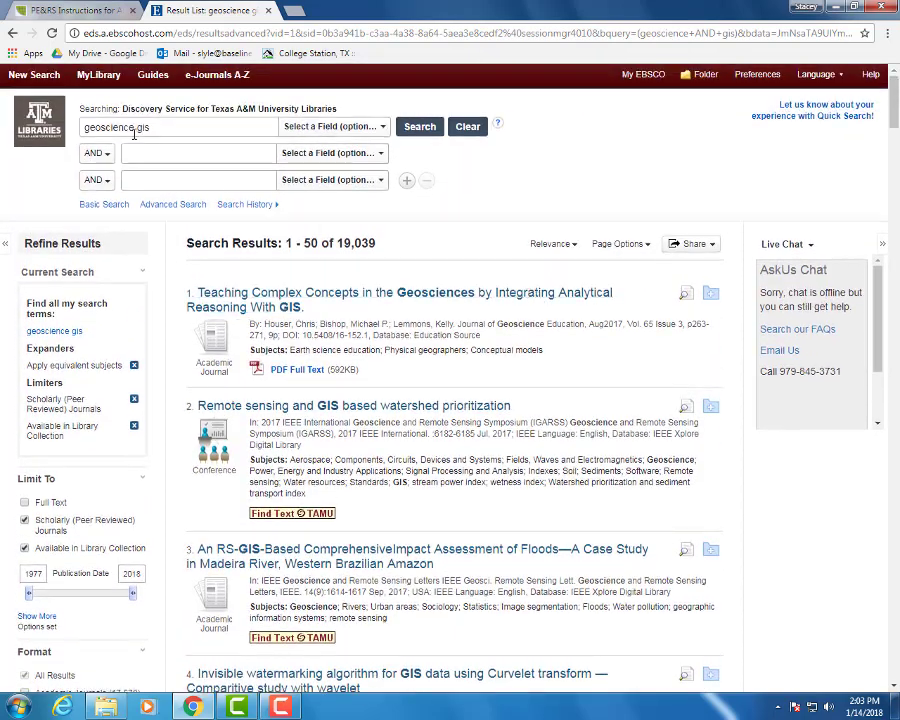
Step: Change the search to 'petroleum gis' and browse its 1,611 results
{"action": "left_click_drag", "start_coordinate": [173, 132], "coordinate": [55, 140]}
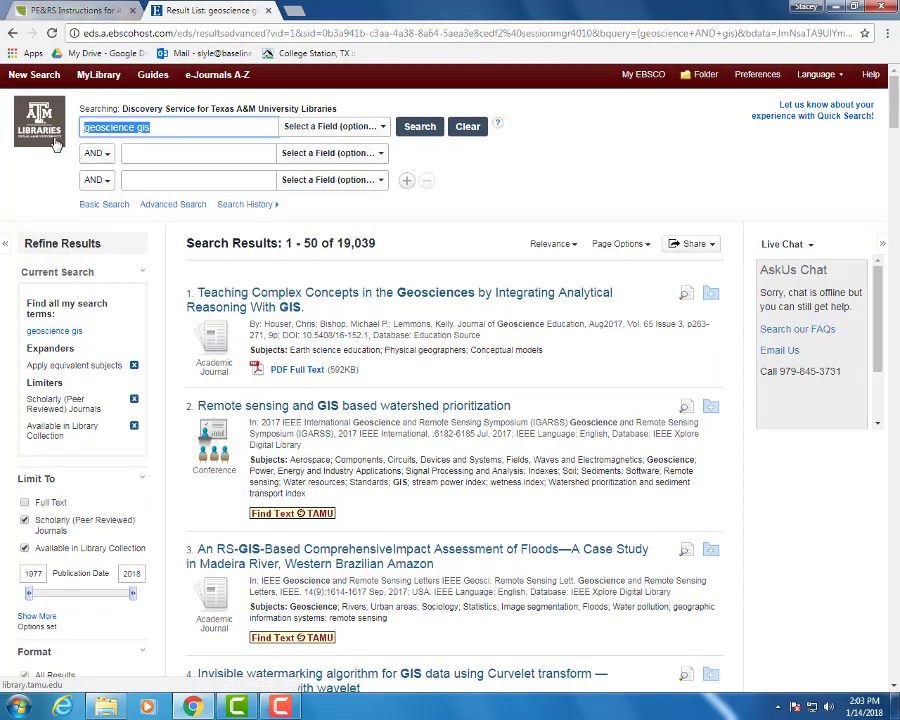
{"action": "type", "text": "petr"}
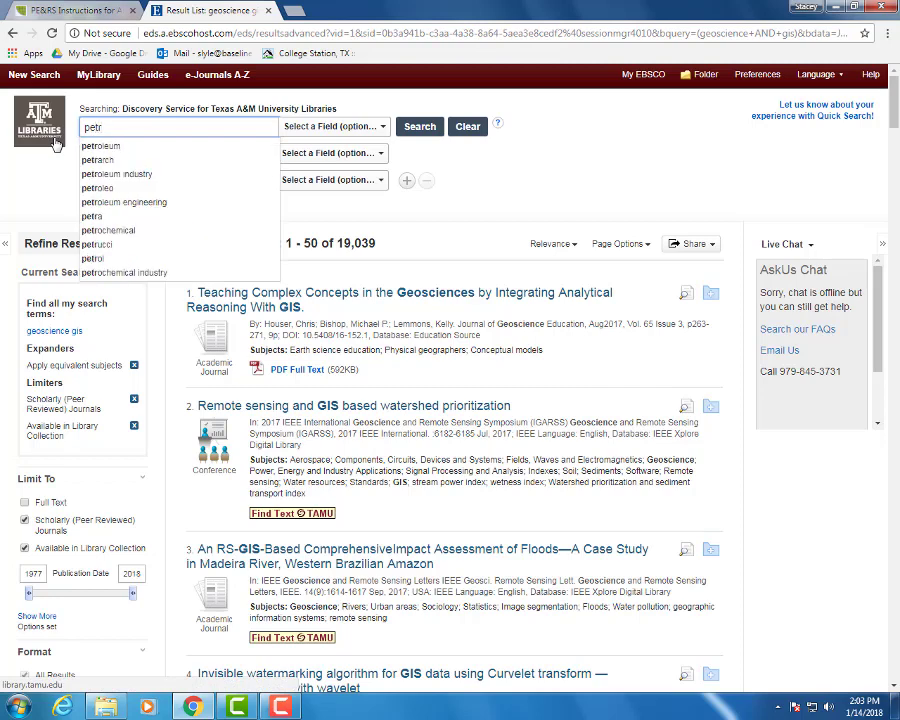
{"action": "key", "text": "Down"}
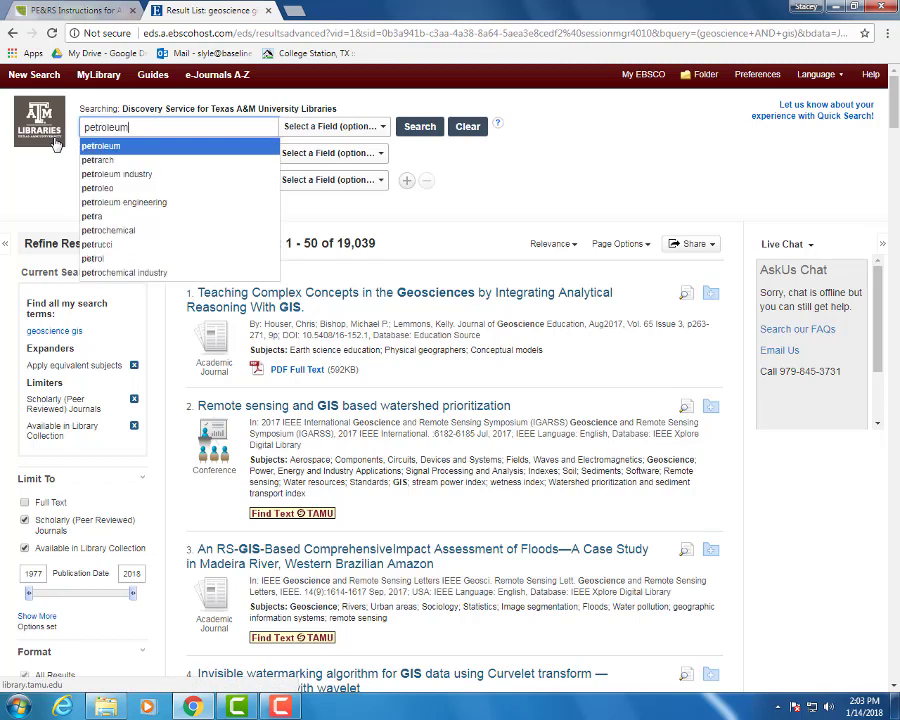
{"action": "key", "text": "BackSpace"}
{"action": "type", "text": "is"}
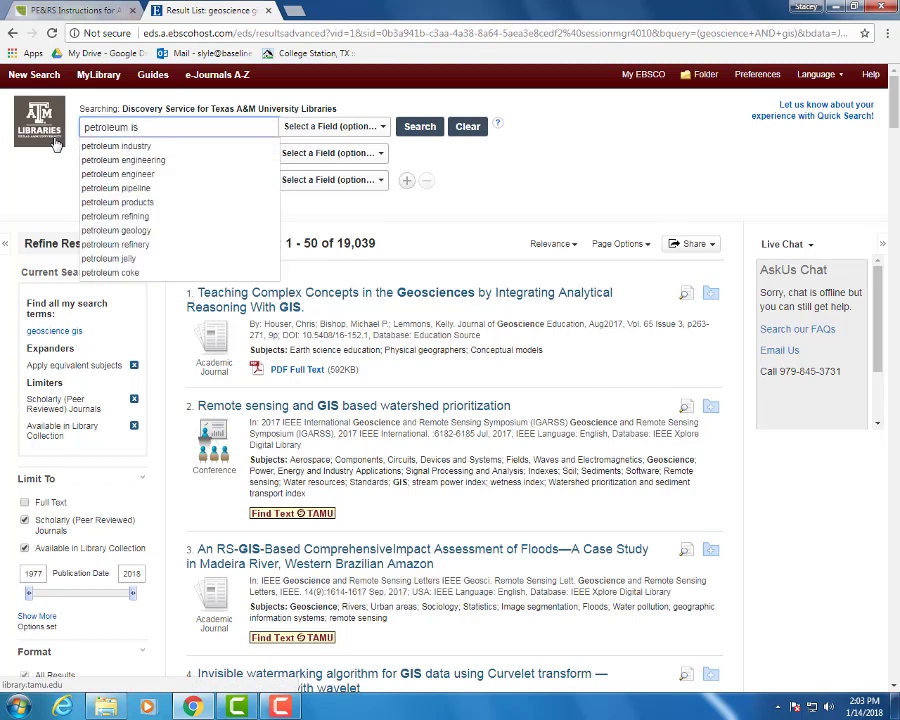
{"action": "key", "text": "BackSpace"}
{"action": "key", "text": "BackSpace"}
{"action": "type", "text": "gis"}
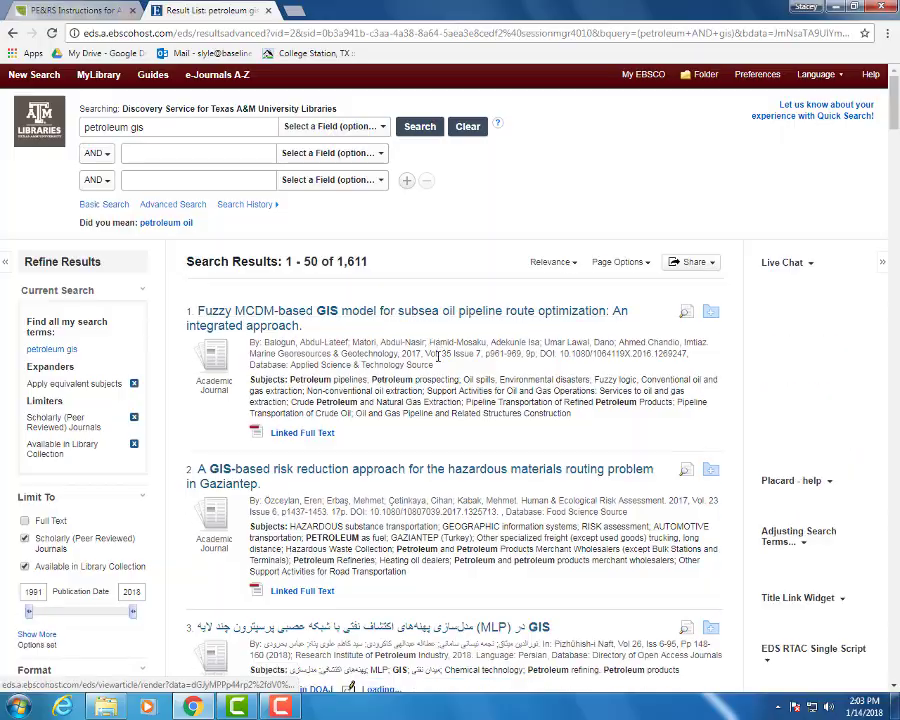
{"action": "scroll", "coordinate": [437, 355], "scroll_direction": "down", "scroll_amount": 3}
{"action": "left_click", "coordinate": [886, 345]}
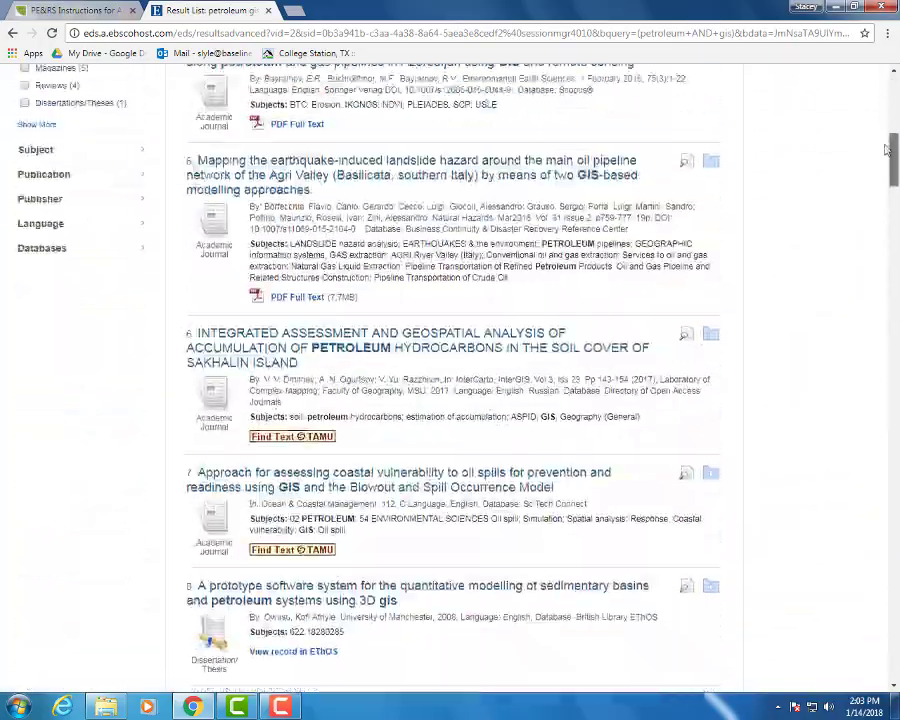
{"action": "left_click_drag", "start_coordinate": [882, 345], "coordinate": [885, 115]}
Step: Delete 'petroleum' to search plain 'gis', giving 316,271 results
{"action": "double_click", "coordinate": [106, 127]}
{"action": "key", "text": "BackSpace"}
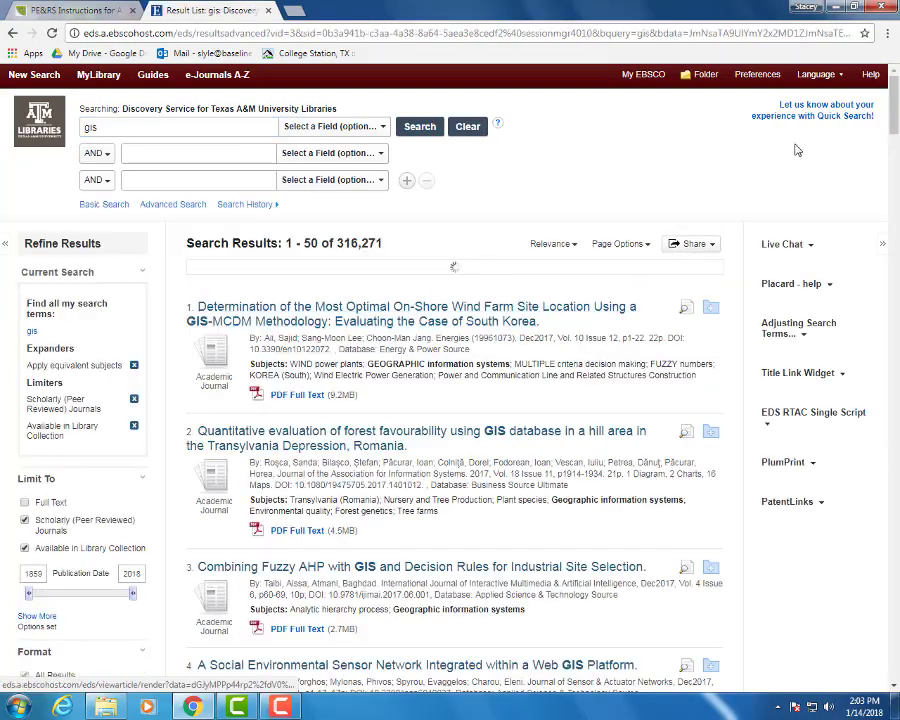
{"action": "left_click_drag", "start_coordinate": [897, 125], "coordinate": [889, 310]}
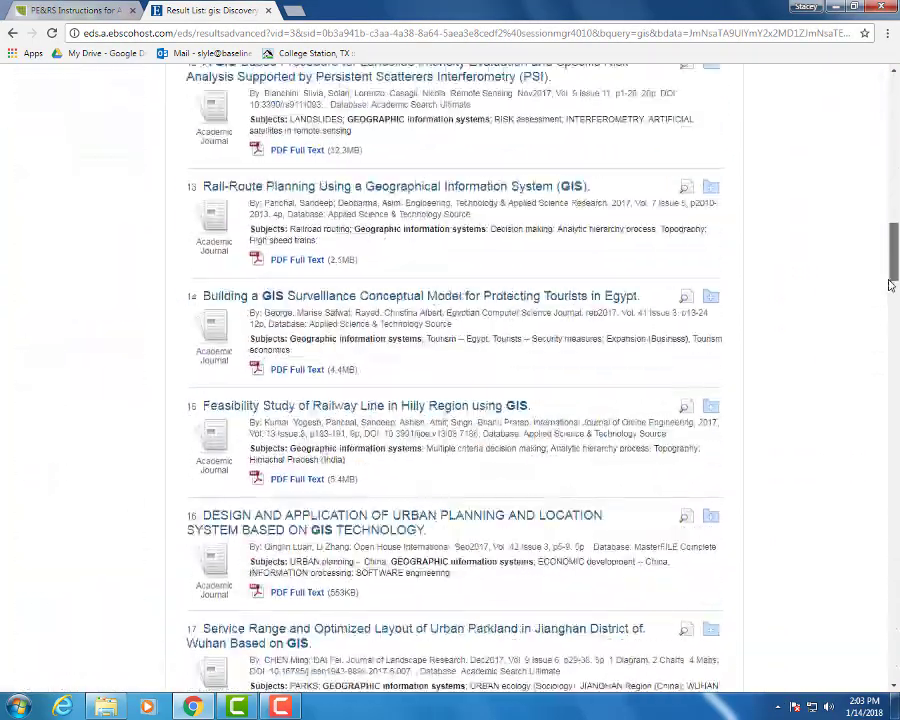
Step: Put 'petroleum' back before 'gis' and rerun the search
{"action": "left_click_drag", "start_coordinate": [889, 310], "coordinate": [455, 103]}
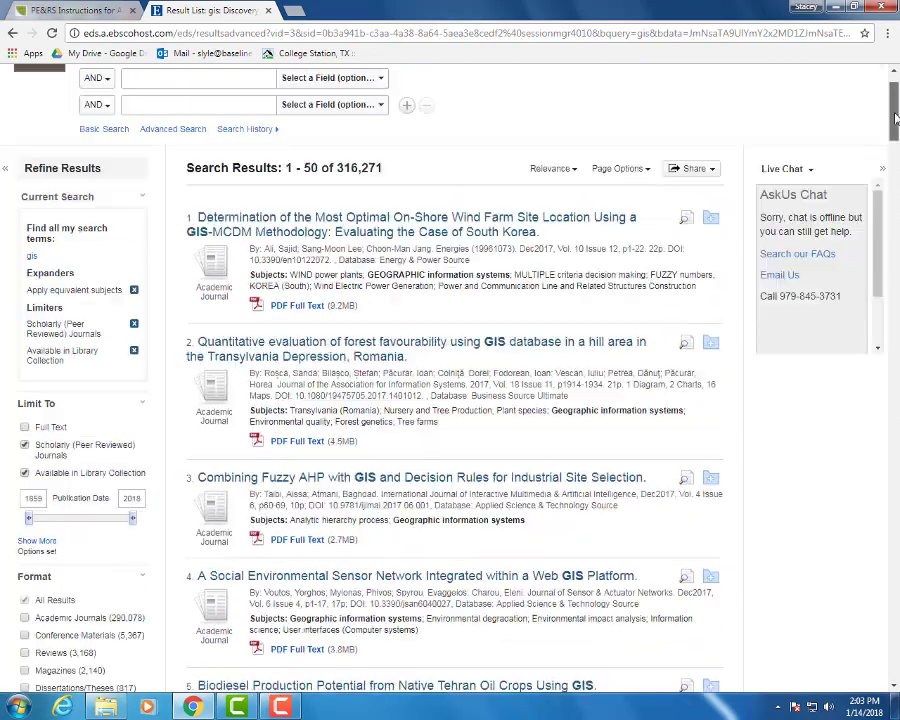
{"action": "left_click", "coordinate": [92, 129]}
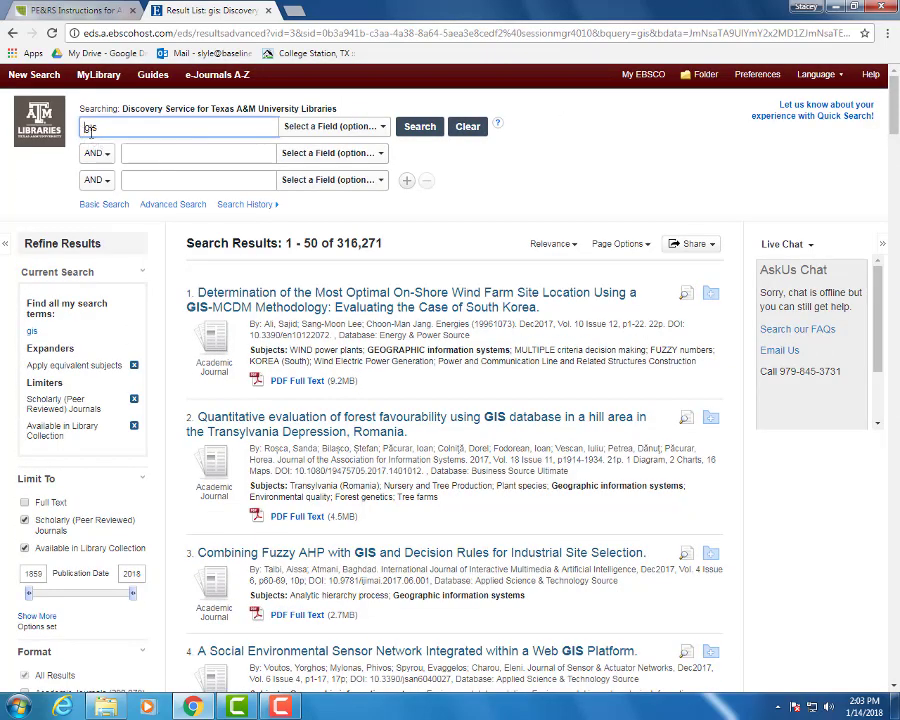
{"action": "type", "text": "petrol"}
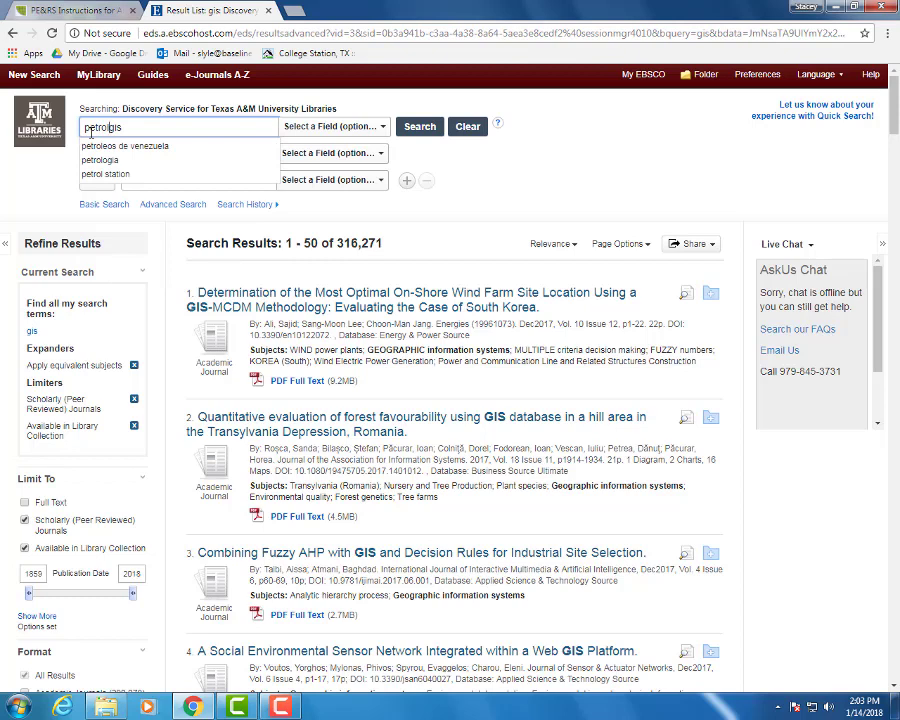
{"action": "type", "text": "eum"}
{"action": "key", "text": "Return"}
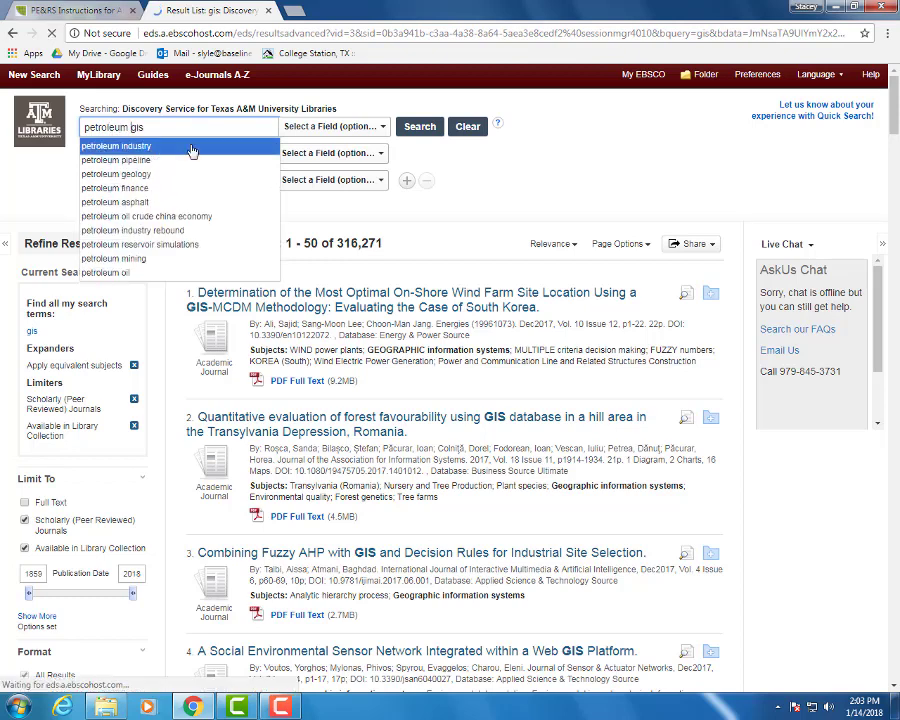
{"action": "scroll", "coordinate": [341, 381], "scroll_direction": "down", "scroll_amount": 2}
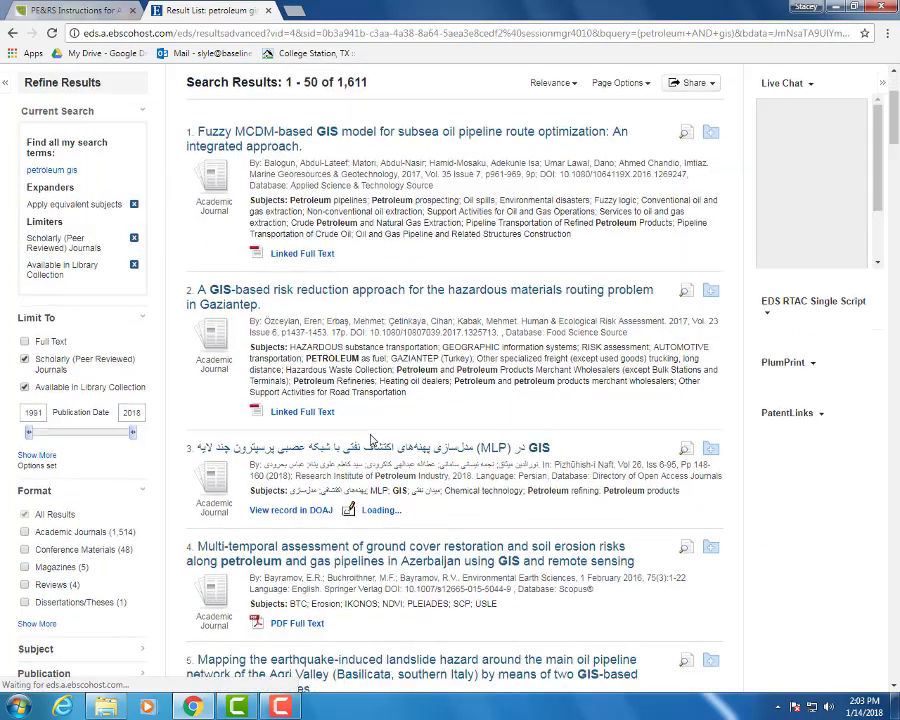
{"action": "scroll", "coordinate": [366, 454], "scroll_direction": "down", "scroll_amount": 3}
{"action": "scroll", "coordinate": [370, 456], "scroll_direction": "down", "scroll_amount": 3}
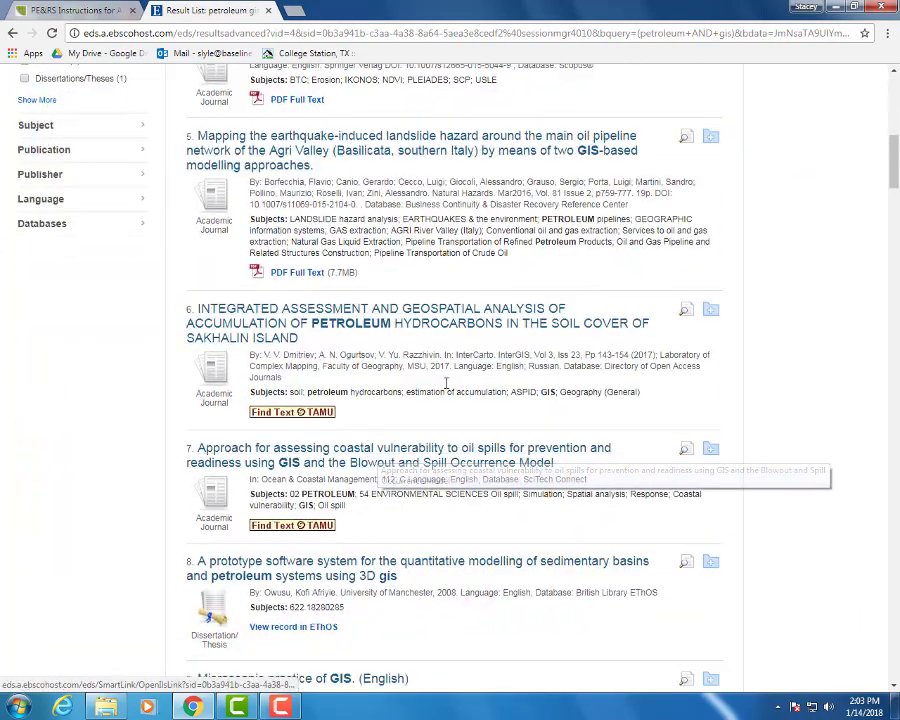
{"action": "scroll", "coordinate": [531, 276], "scroll_direction": "up", "scroll_amount": 2}
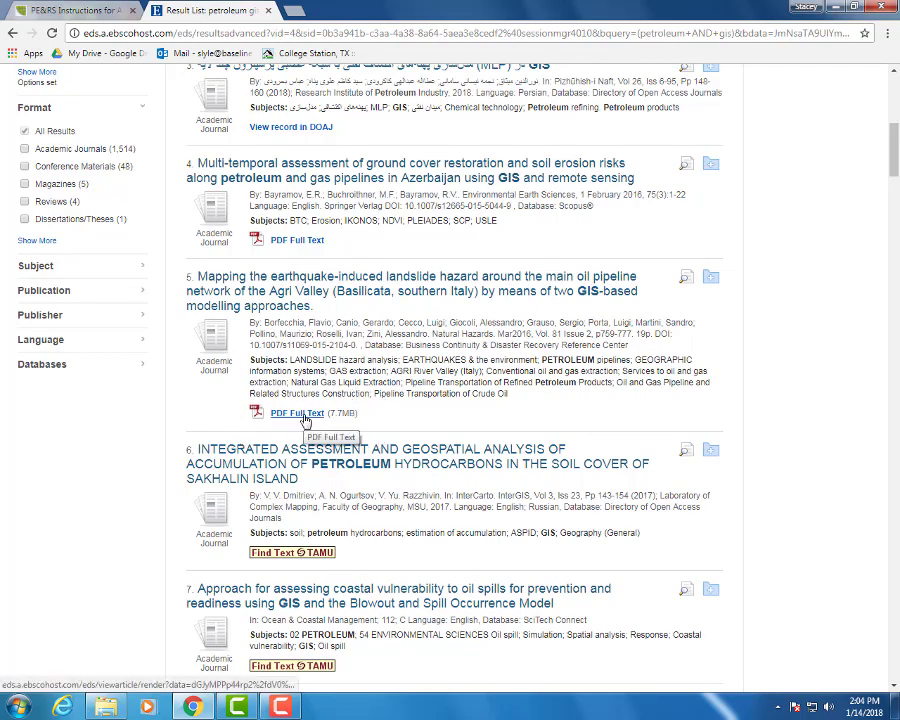
Step: View the Agri Valley landslide hazard article's PDF Full Text, then return to the results
{"action": "left_click", "coordinate": [304, 416]}
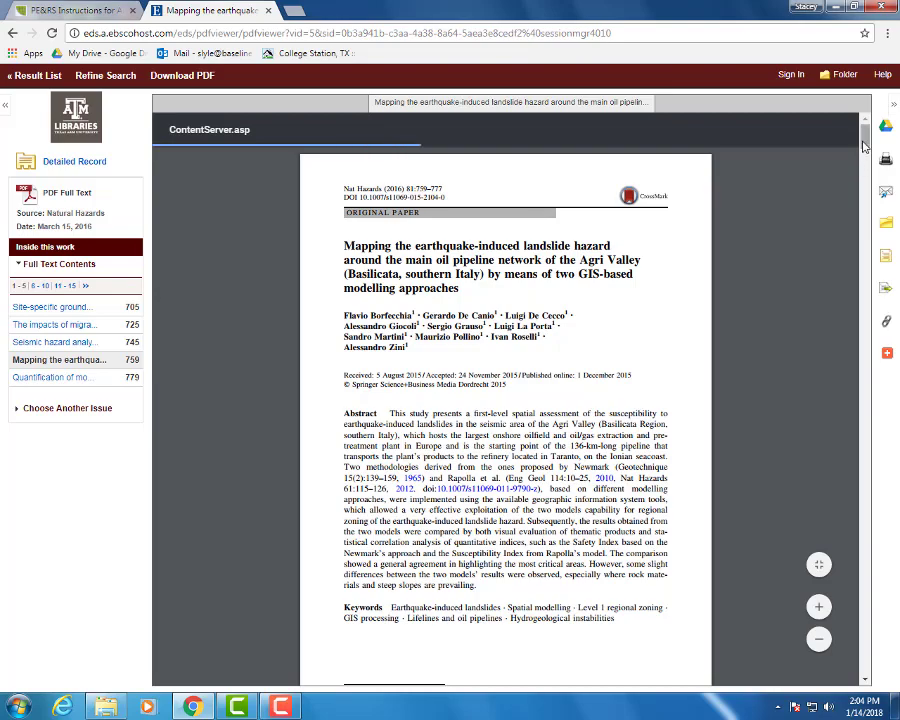
{"action": "scroll", "coordinate": [858, 200], "scroll_direction": "down", "scroll_amount": 5}
{"action": "scroll", "coordinate": [855, 300], "scroll_direction": "down", "scroll_amount": 2}
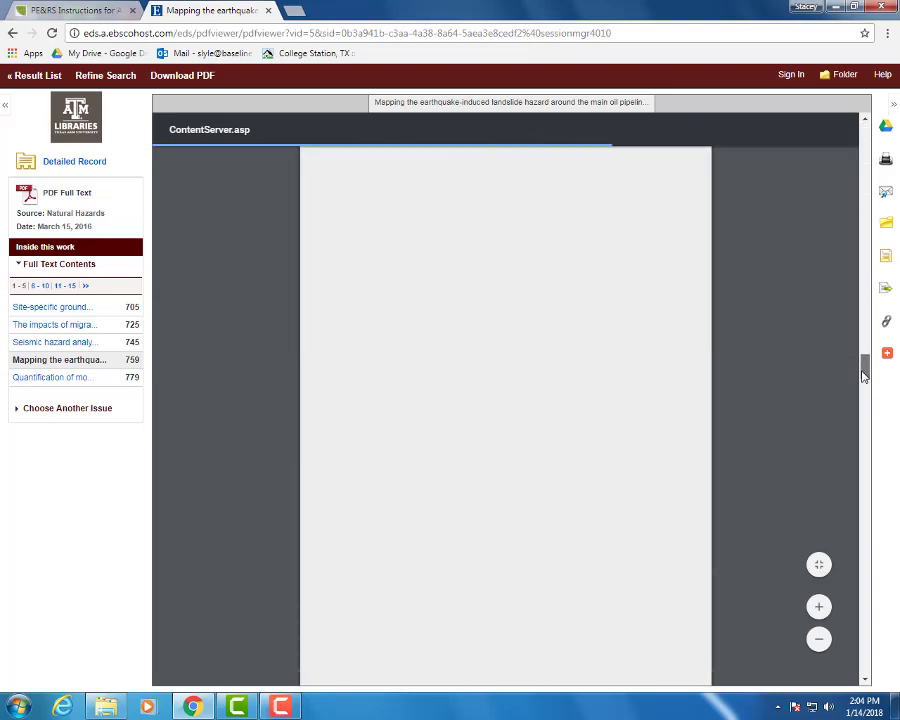
{"action": "left_click_drag", "start_coordinate": [862, 350], "coordinate": [863, 127]}
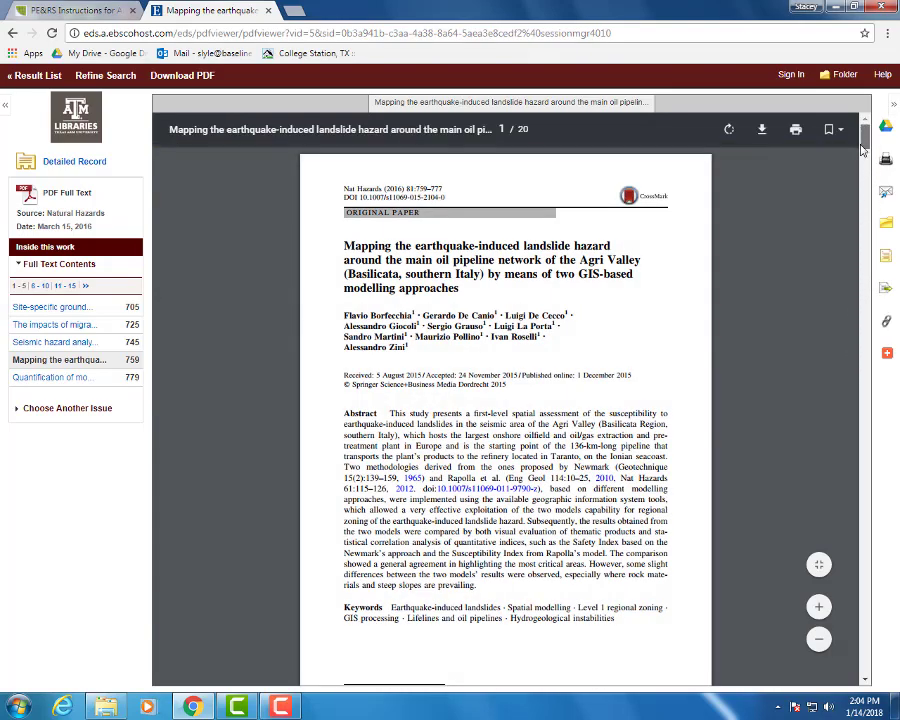
{"action": "scroll", "coordinate": [855, 250], "scroll_direction": "down", "scroll_amount": 5}
{"action": "scroll", "coordinate": [855, 300], "scroll_direction": "down", "scroll_amount": 6}
{"action": "scroll", "coordinate": [855, 300], "scroll_direction": "down", "scroll_amount": 10}
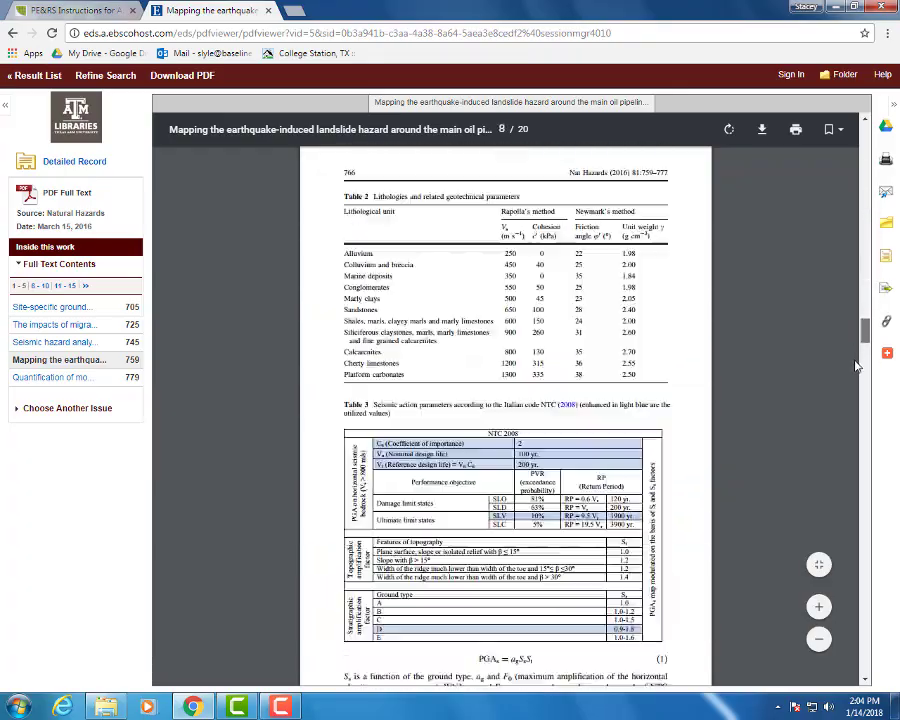
{"action": "scroll", "coordinate": [856, 250], "scroll_direction": "up", "scroll_amount": 5}
{"action": "scroll", "coordinate": [857, 180], "scroll_direction": "up", "scroll_amount": 10}
{"action": "scroll", "coordinate": [858, 158], "scroll_direction": "up", "scroll_amount": 10}
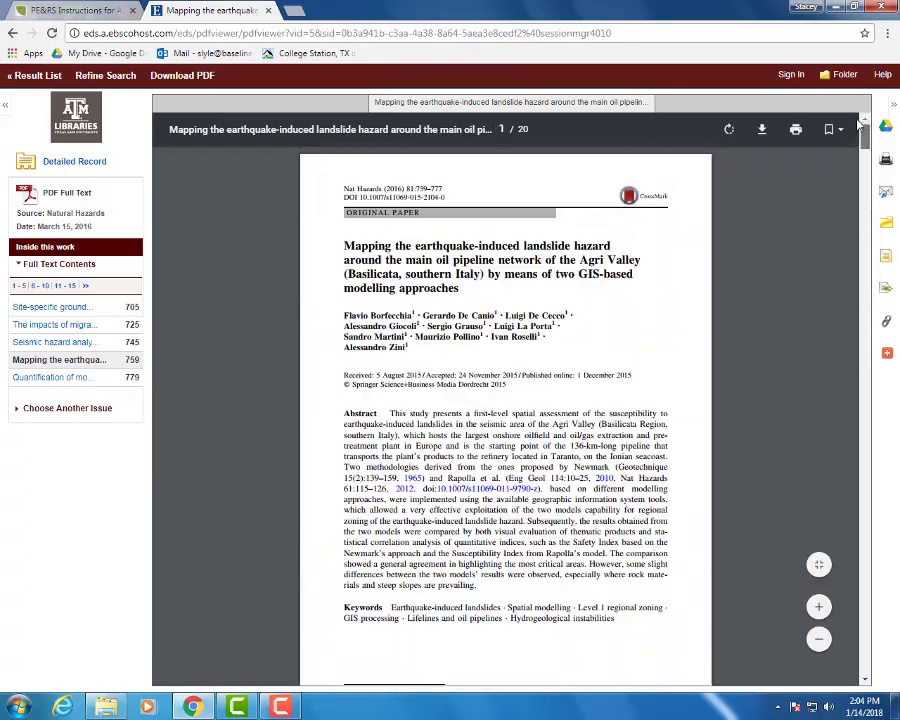
{"action": "left_click", "coordinate": [10, 33]}
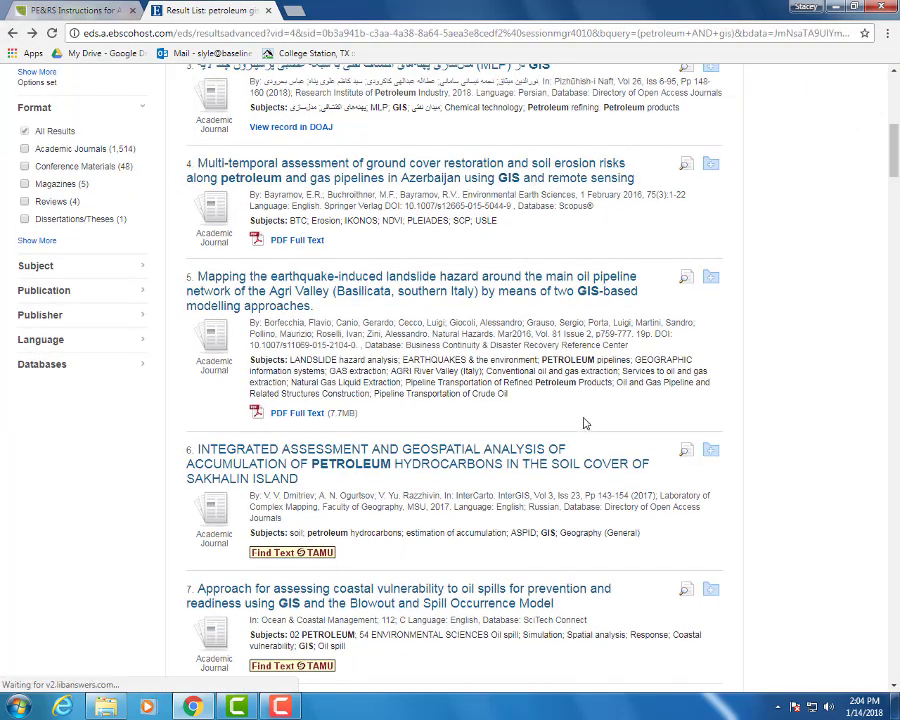
Step: Scroll the results down to the Sakhalin Island petroleum hydrocarbons article, result 6
{"action": "scroll", "coordinate": [580, 420], "scroll_direction": "down", "scroll_amount": 2}
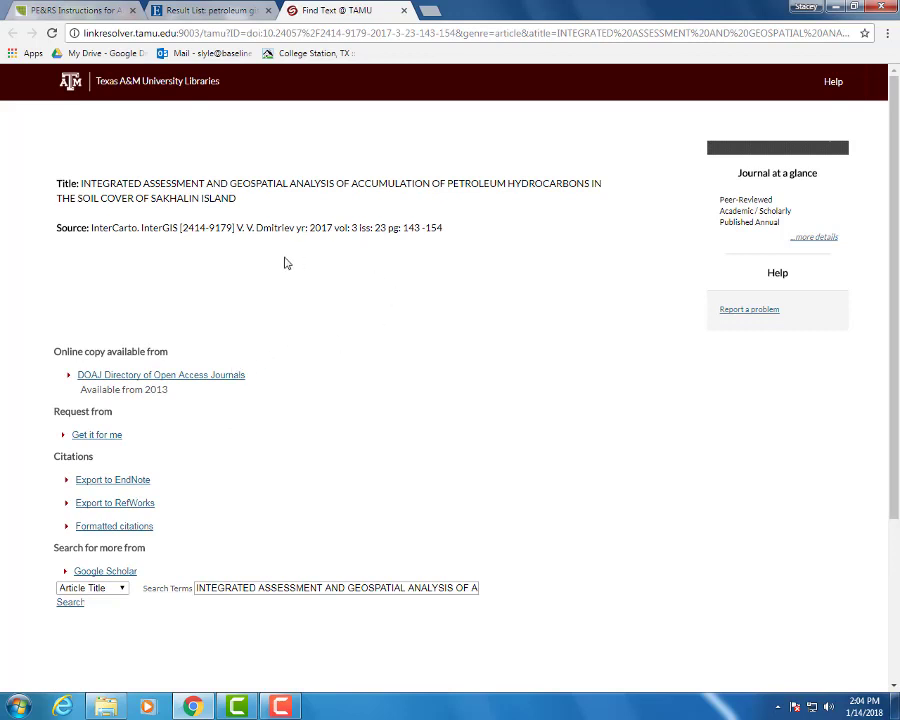
{"action": "left_click", "coordinate": [189, 377]}
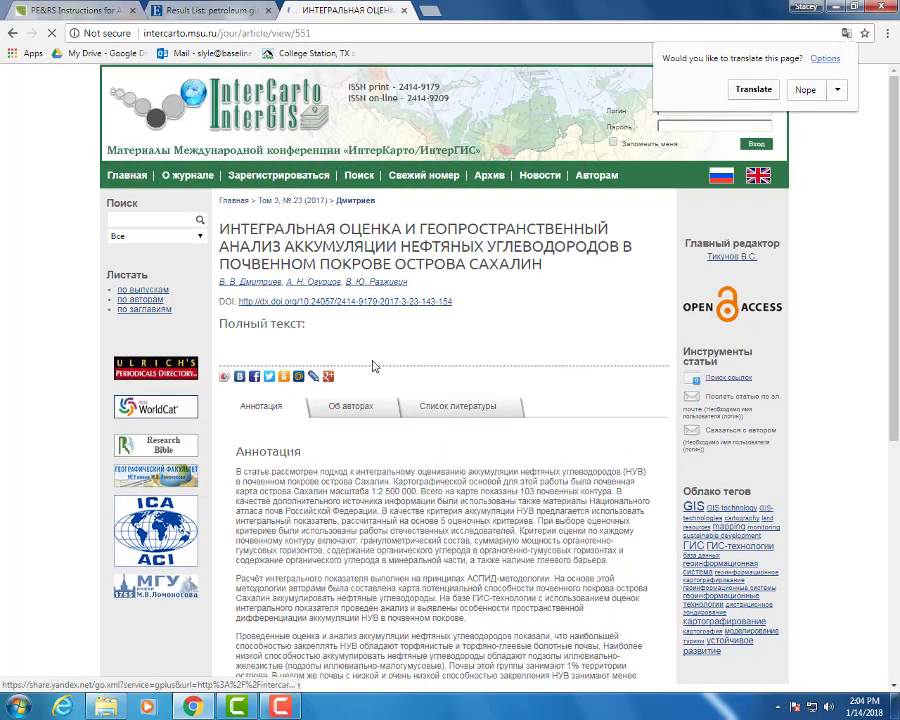
{"action": "scroll", "coordinate": [436, 408], "scroll_direction": "down", "scroll_amount": 5}
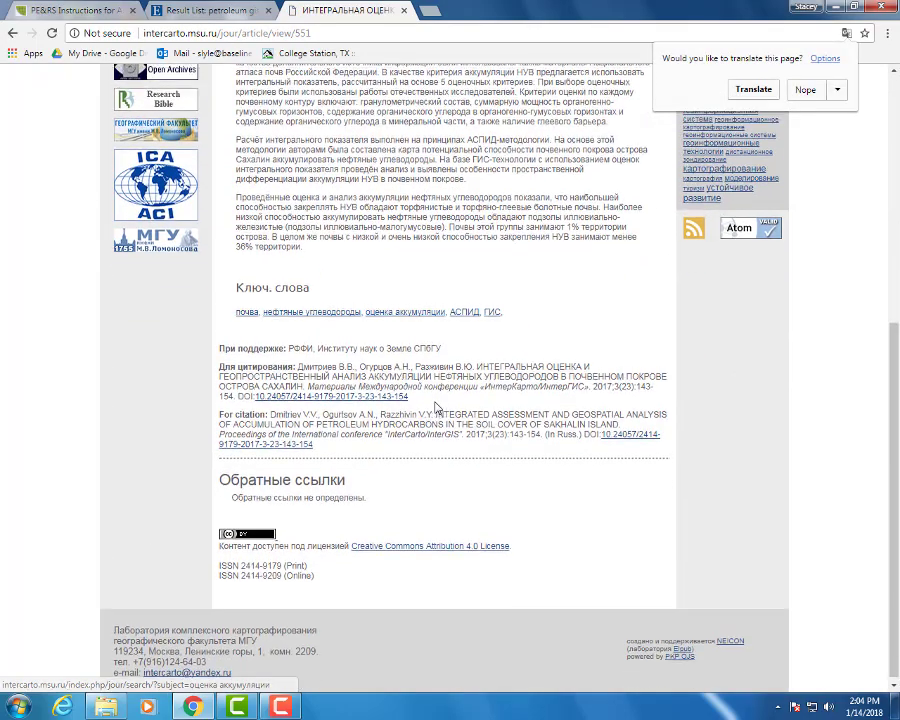
{"action": "scroll", "coordinate": [435, 405], "scroll_direction": "up", "scroll_amount": 4}
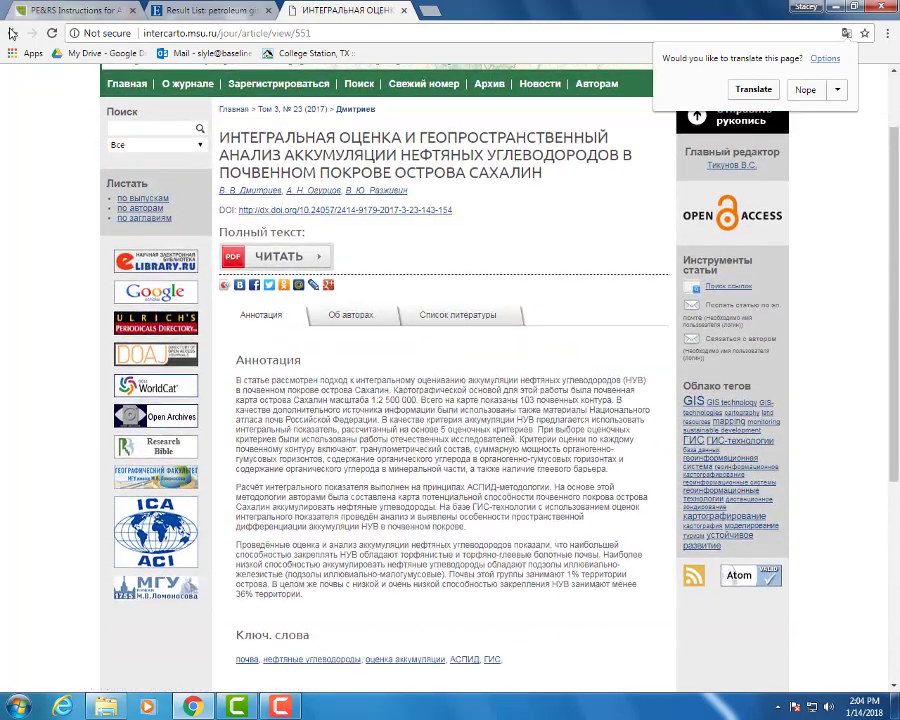
{"action": "left_click", "coordinate": [12, 33]}
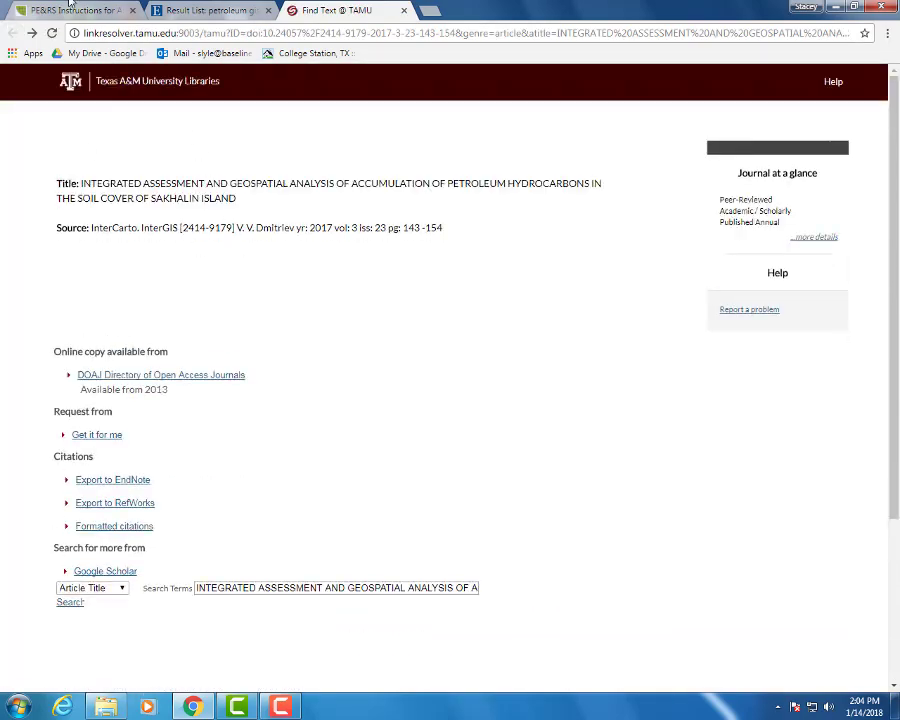
Step: Switch back to the EBSCO Result List tab and scroll to the top of the 'petroleum gis' results
{"action": "left_click", "coordinate": [160, 10]}
{"action": "scroll", "coordinate": [450, 350], "scroll_direction": "up", "scroll_amount": 5}
{"action": "scroll", "coordinate": [620, 235], "scroll_direction": "up", "scroll_amount": 5}
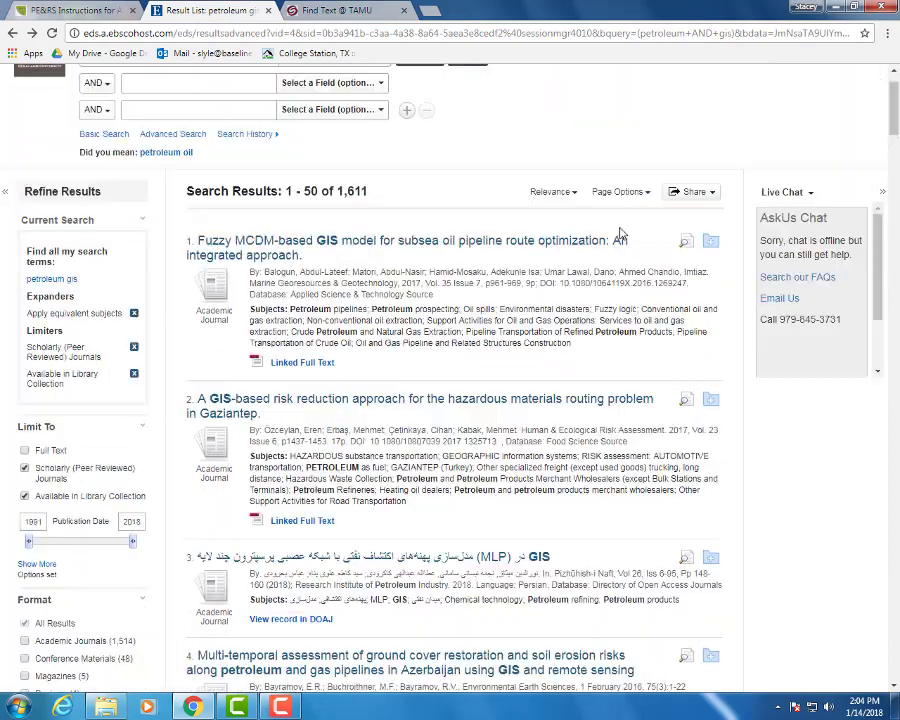
{"action": "scroll", "coordinate": [620, 235], "scroll_direction": "up", "scroll_amount": 1}
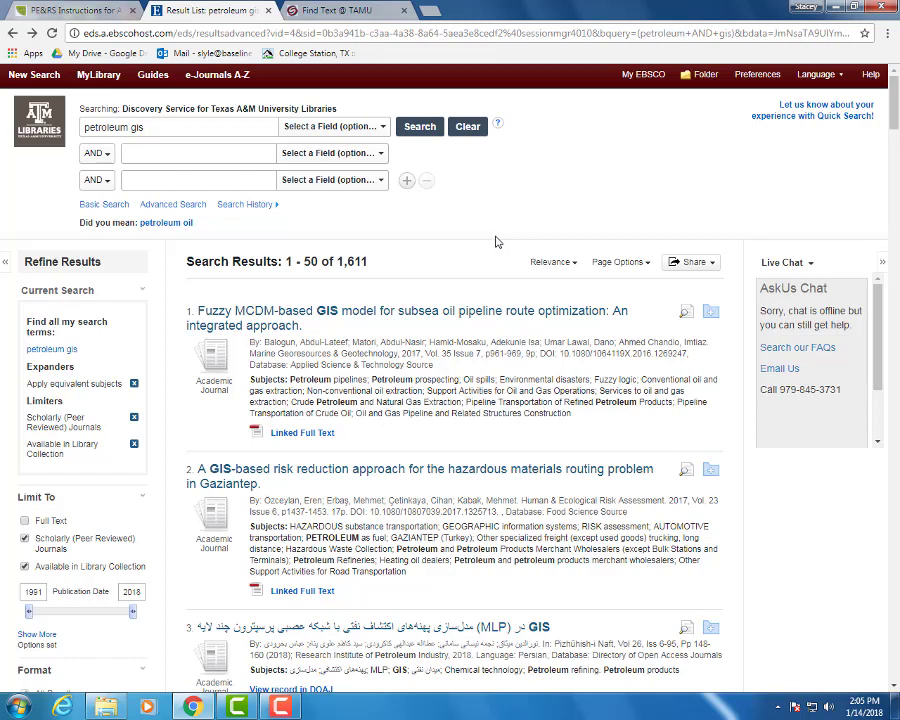
Step: Switch to the PE&RS Instructions for Authors tab and review its reference format examples
{"action": "left_click", "coordinate": [72, 10]}
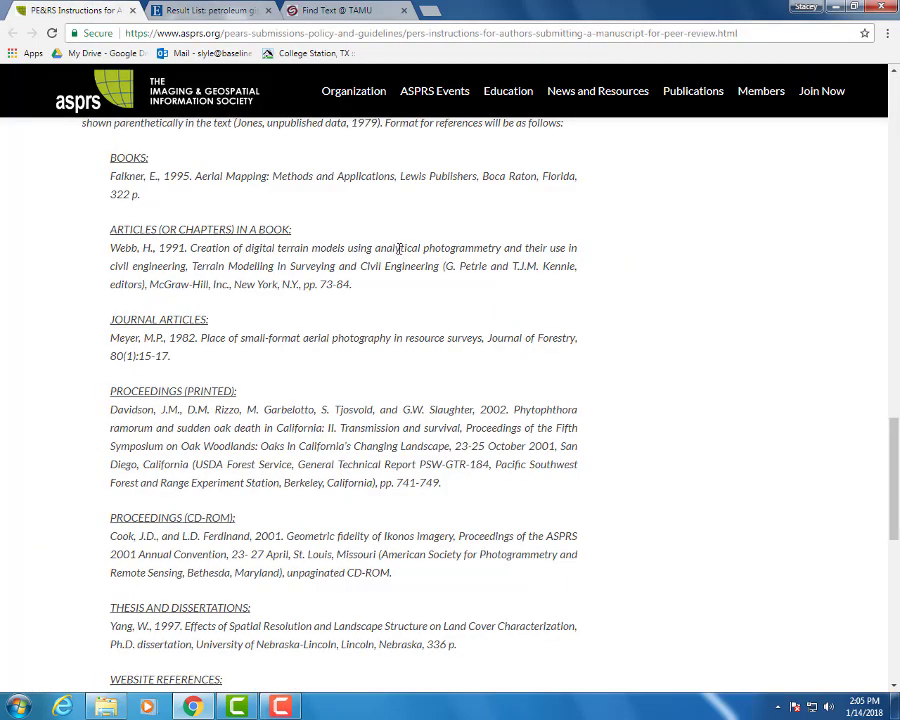
{"action": "scroll", "coordinate": [393, 283], "scroll_direction": "up", "scroll_amount": 1}
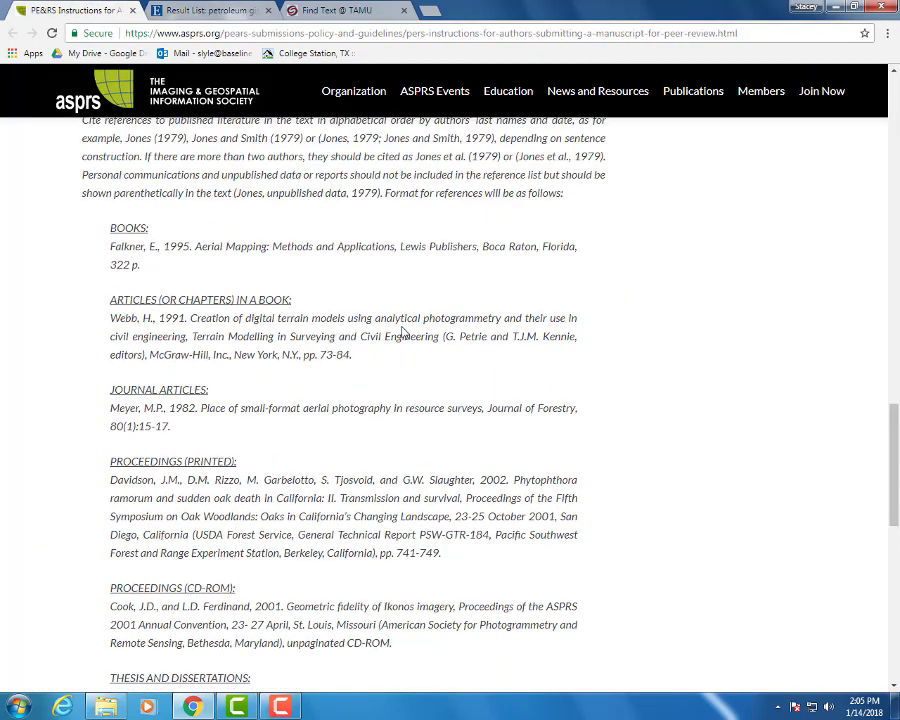
{"action": "scroll", "coordinate": [403, 332], "scroll_direction": "down", "scroll_amount": 1}
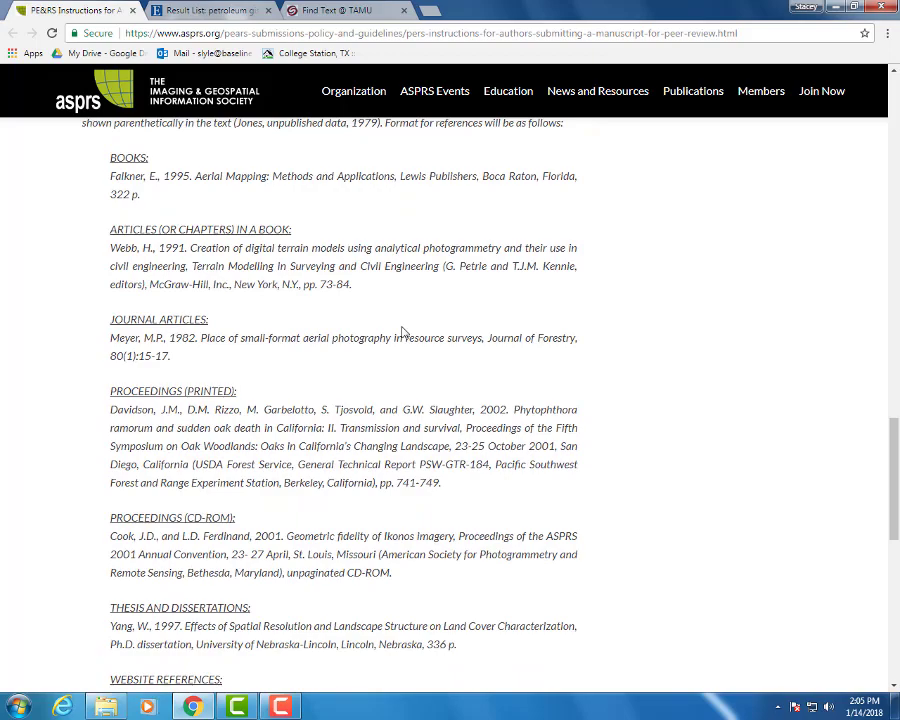
{"action": "scroll", "coordinate": [400, 400], "scroll_direction": "down", "scroll_amount": 2}
{"action": "scroll", "coordinate": [391, 453], "scroll_direction": "down", "scroll_amount": 2}
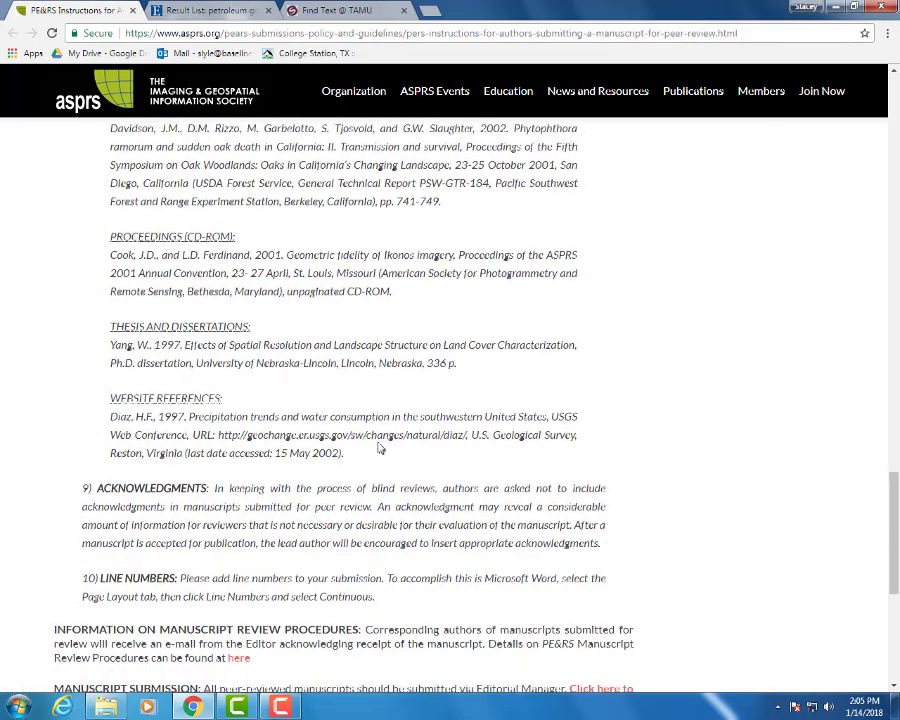
{"action": "scroll", "coordinate": [391, 453], "scroll_direction": "up", "scroll_amount": 1}
{"action": "scroll", "coordinate": [390, 450], "scroll_direction": "up", "scroll_amount": 3}
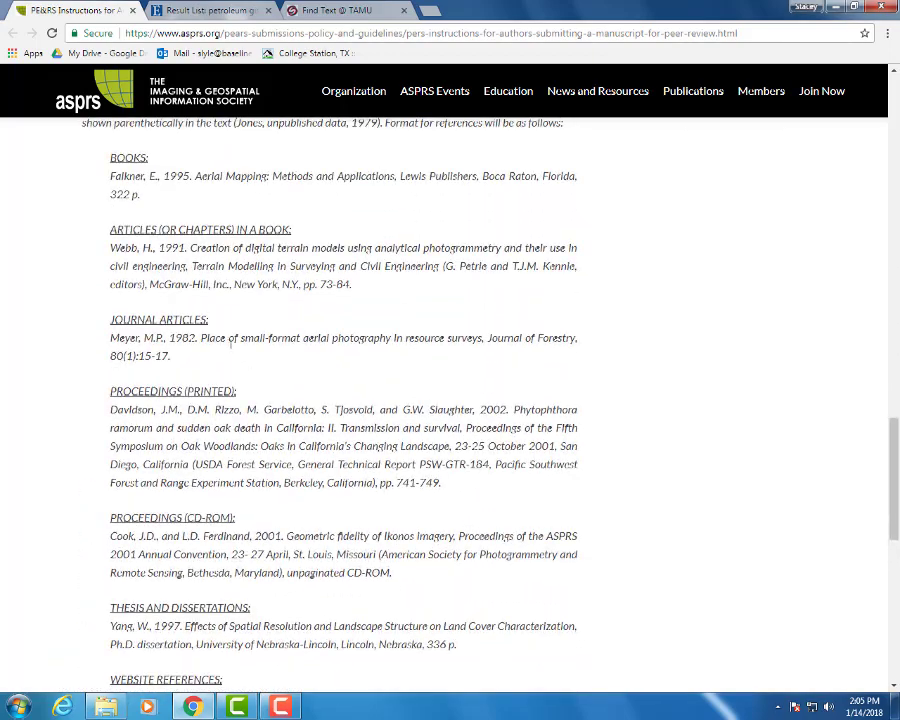